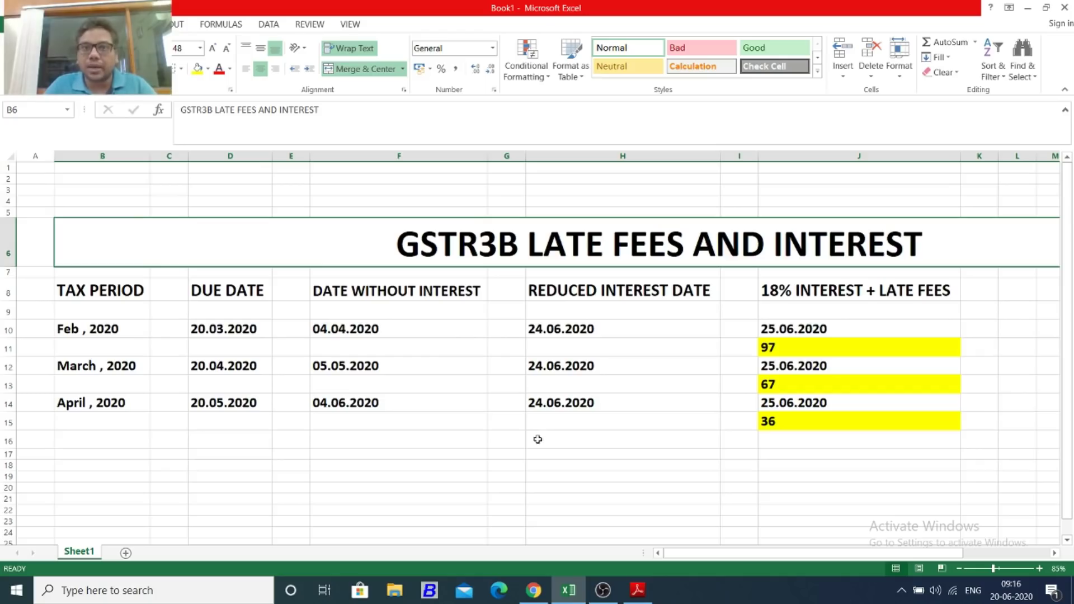
Switch to the GST Platform training flyer in Adobe Reader and examine the session topics on GSTR-9 and GSTR-9C for FY 2018-19
left_click(637, 589)
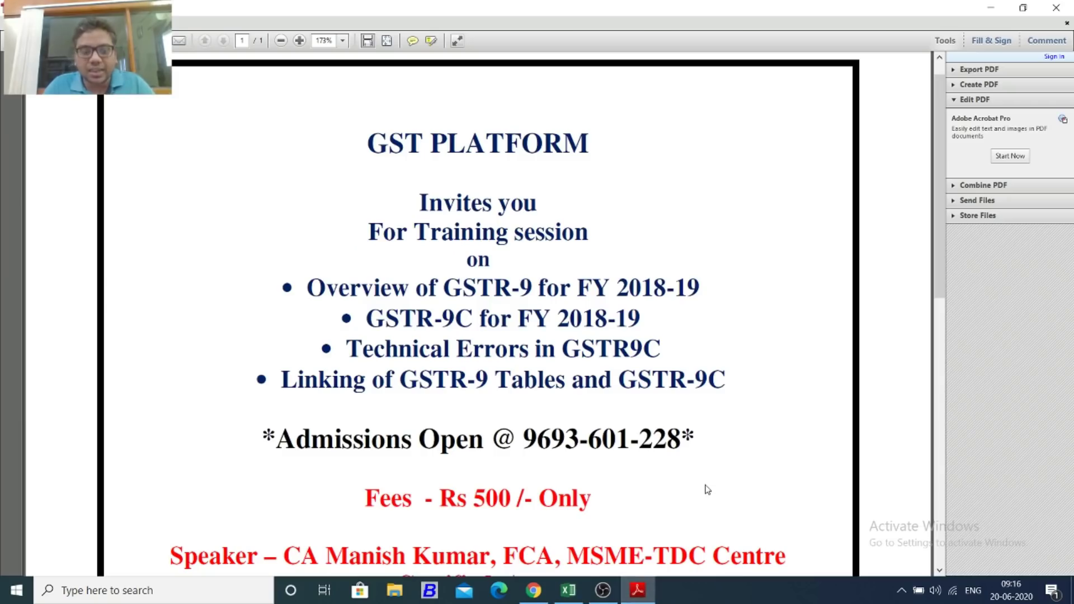
scroll(706, 490, "up", 1)
scroll(707, 490, "up", 1)
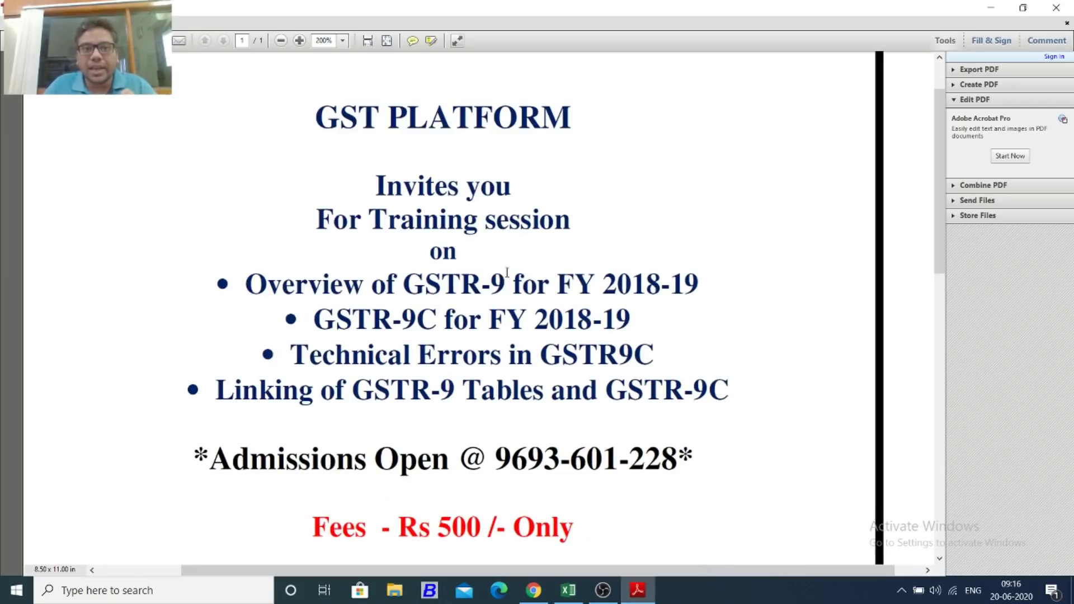
left_click_drag(424, 282, 492, 286)
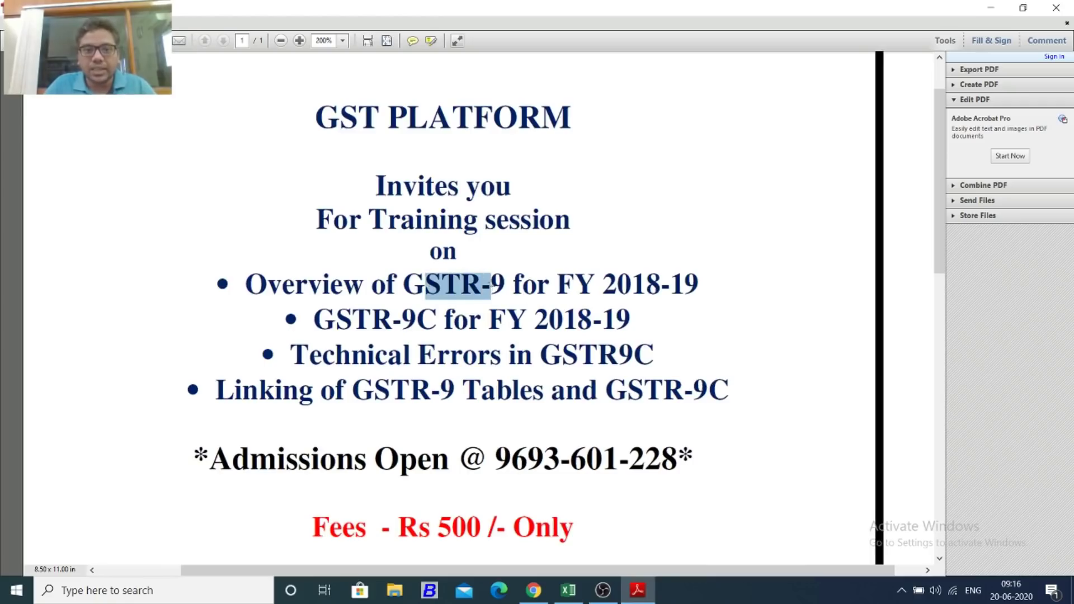
left_click_drag(604, 283, 671, 286)
scroll(675, 304, "down", 1)
scroll(674, 303, "down", 15)
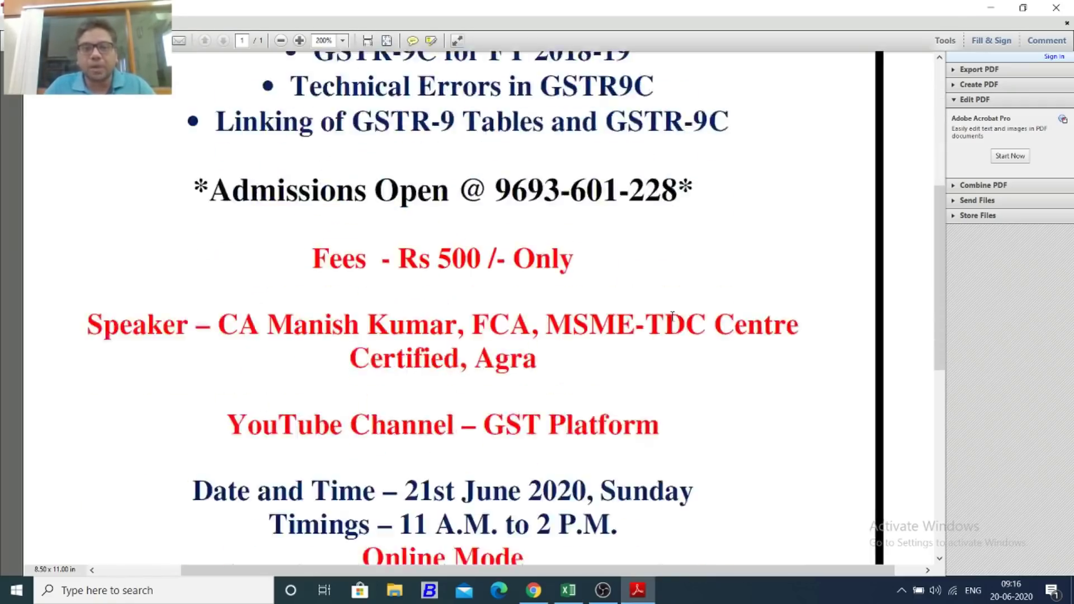
Examine the flyer's session date, timings and admissions contact number, and close the flyer to return to the Excel sheet
scroll(630, 364, "up", 1)
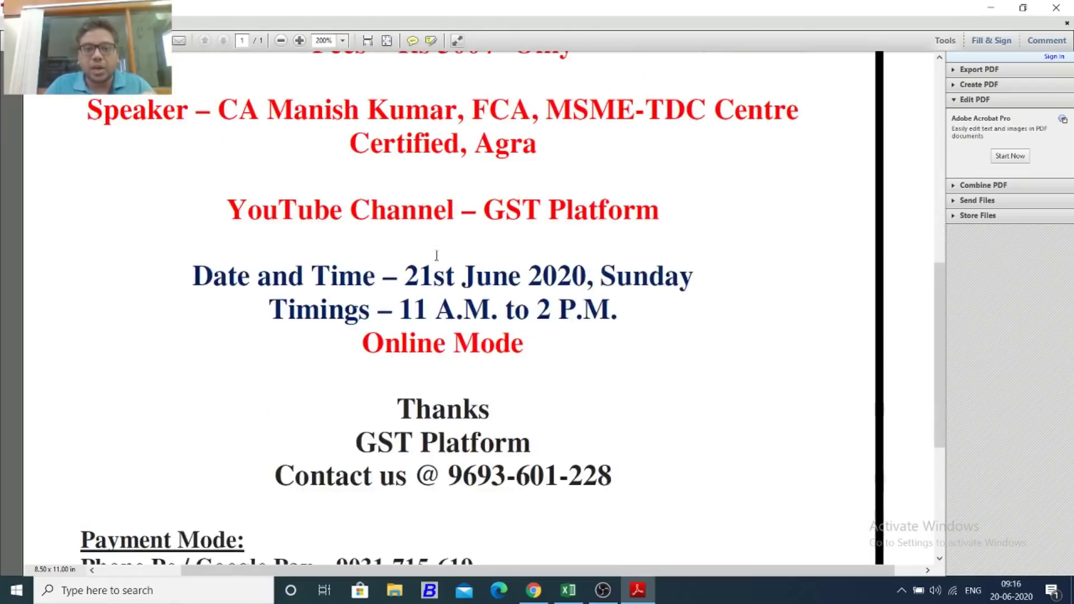
left_click_drag(397, 277, 756, 295)
left_click(758, 360)
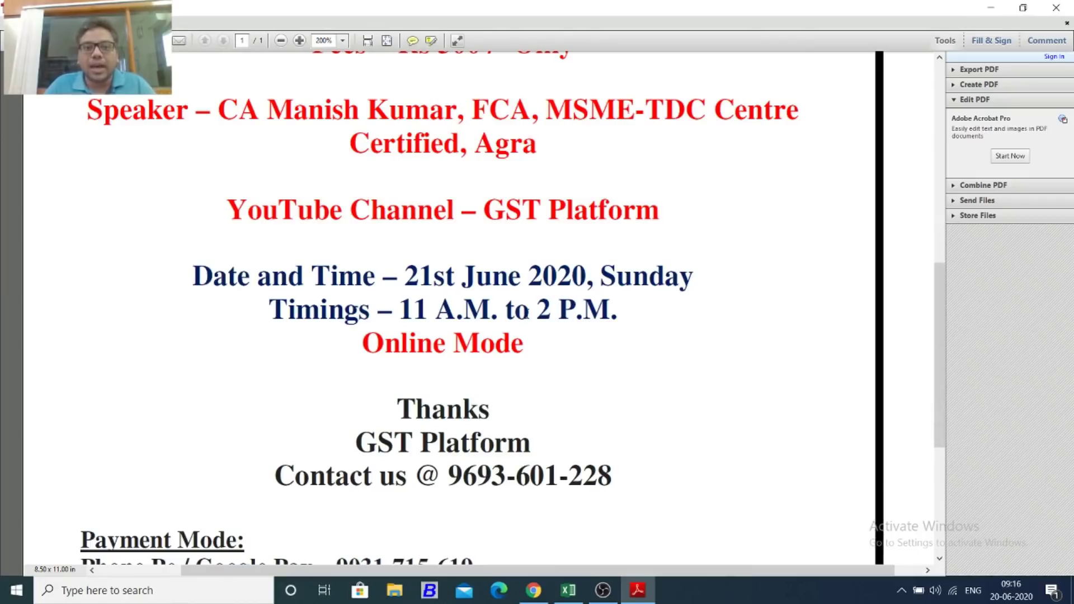
scroll(752, 343, "up", 4)
scroll(752, 343, "up", 7)
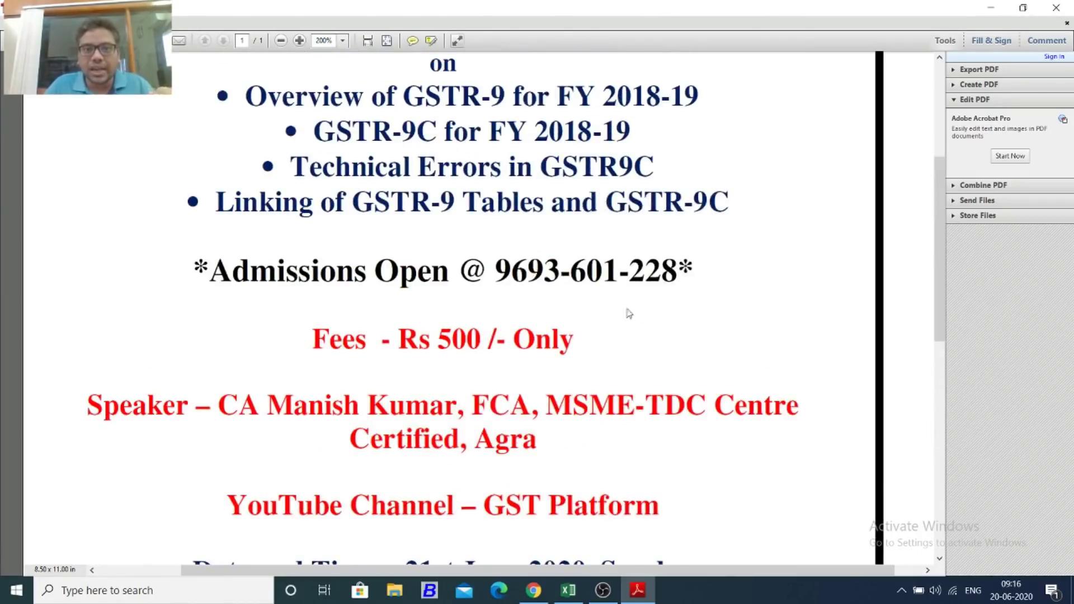
left_click_drag(495, 271, 696, 270)
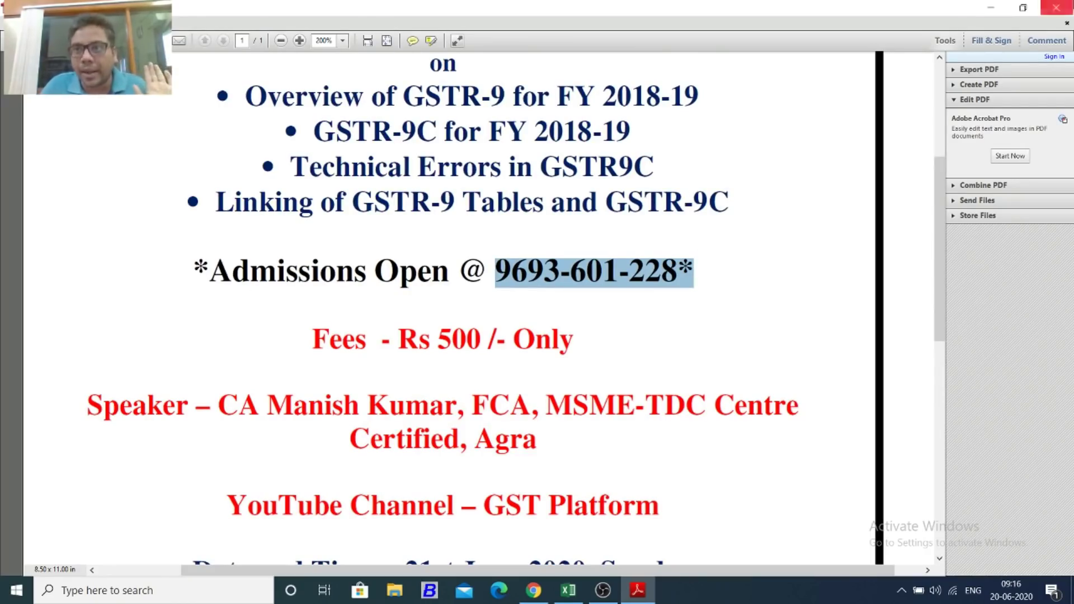
left_click(1056, 7)
left_click(626, 399)
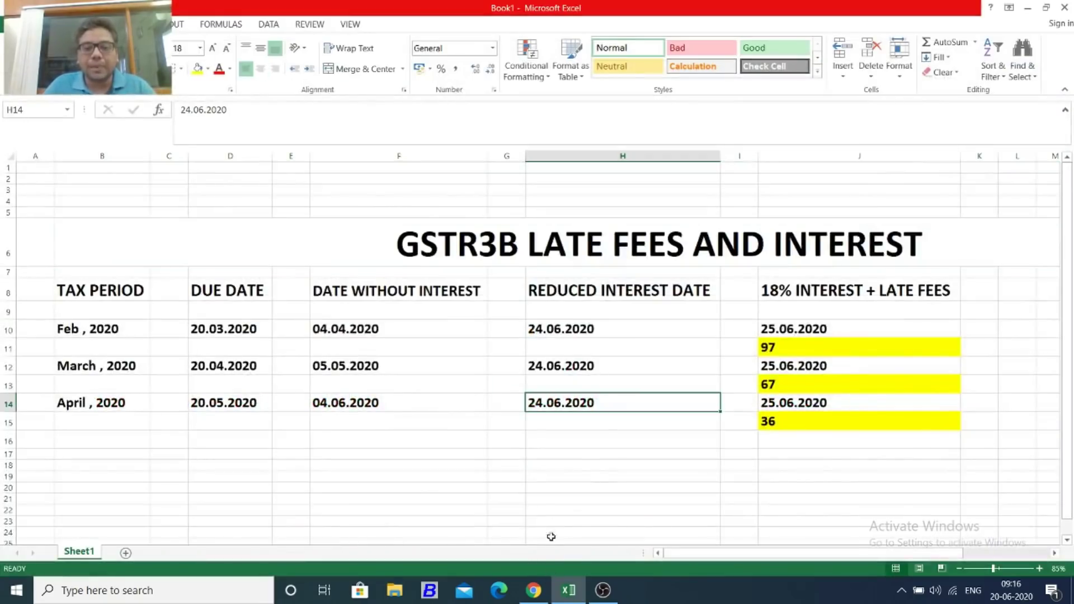
Switch to the No. 48/2020 – Central Tax notification in Chrome and highlight its date, 19th June
left_click(533, 591)
scroll(640, 92, "up", 2)
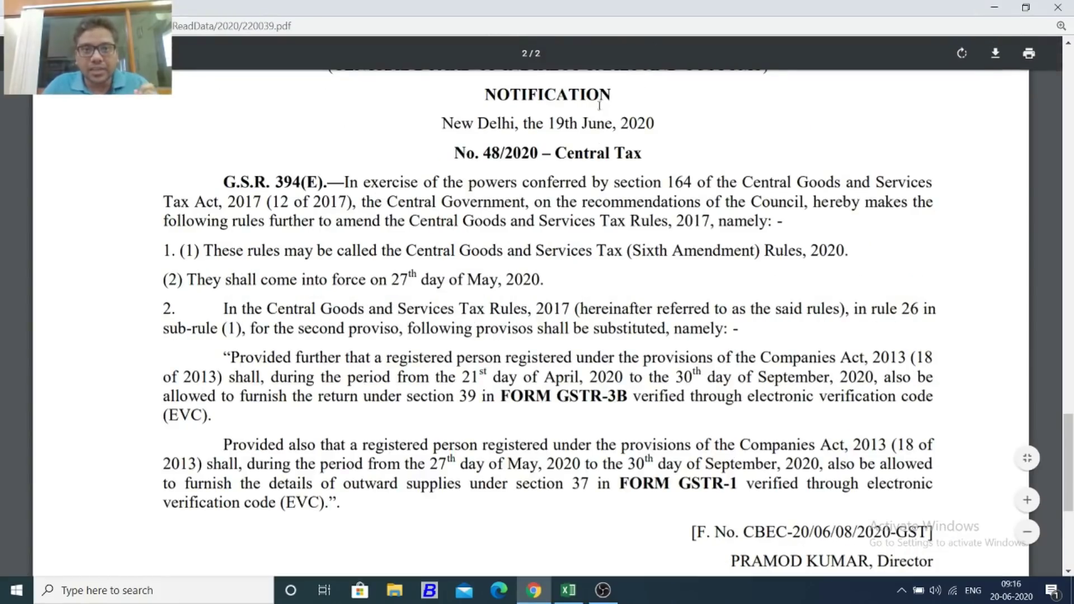
left_click_drag(547, 123, 613, 123)
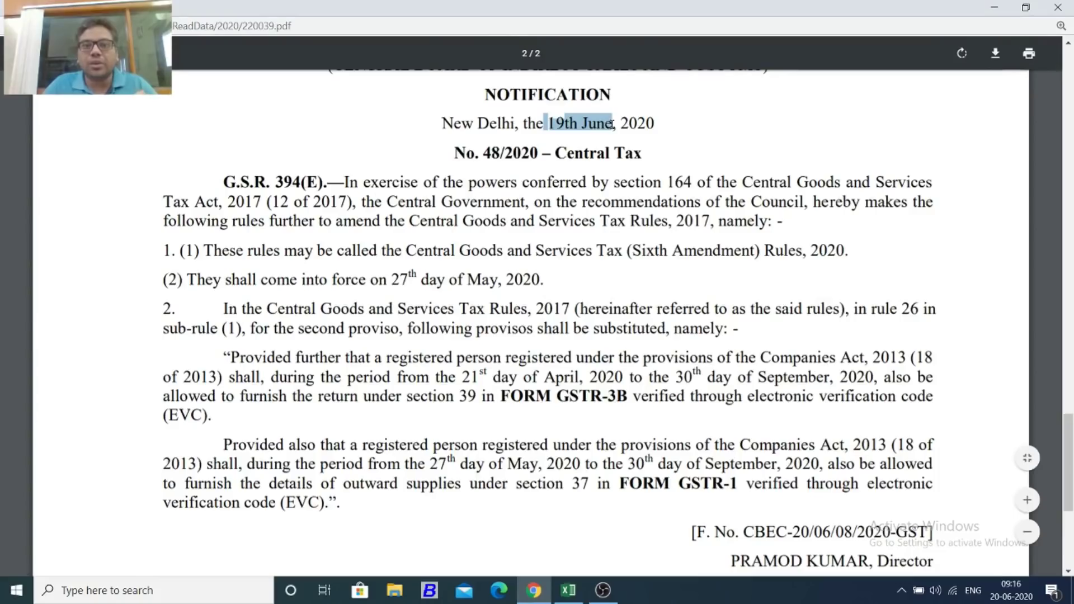
scroll(609, 169, "down", 1)
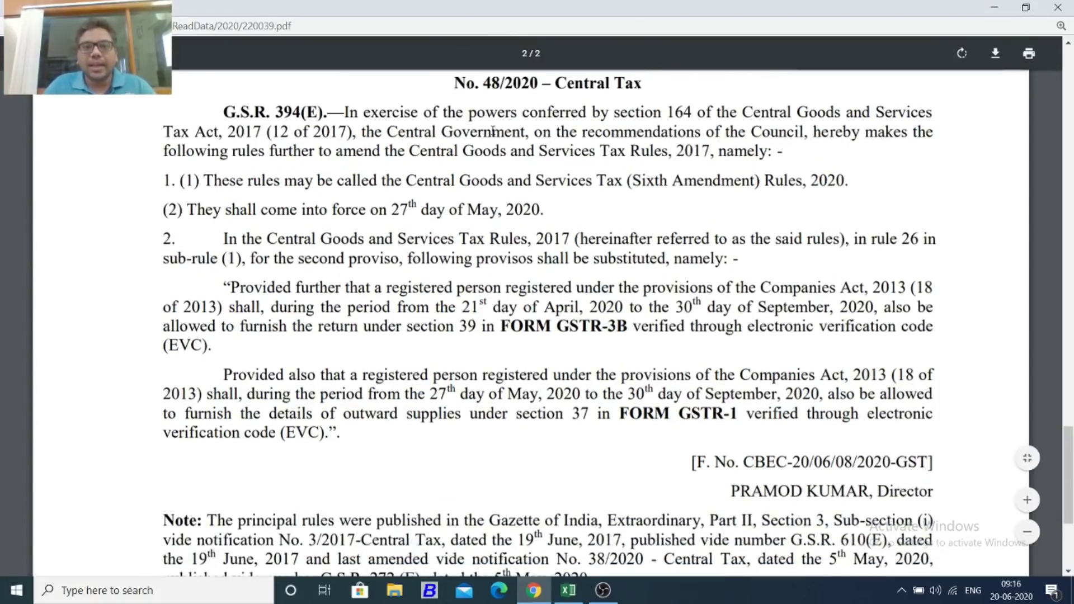
Read the notification's opening paragraph, highlighting the section 164 powers and the Central Goods and Services Tax Rules being amended
left_click_drag(448, 112, 564, 112)
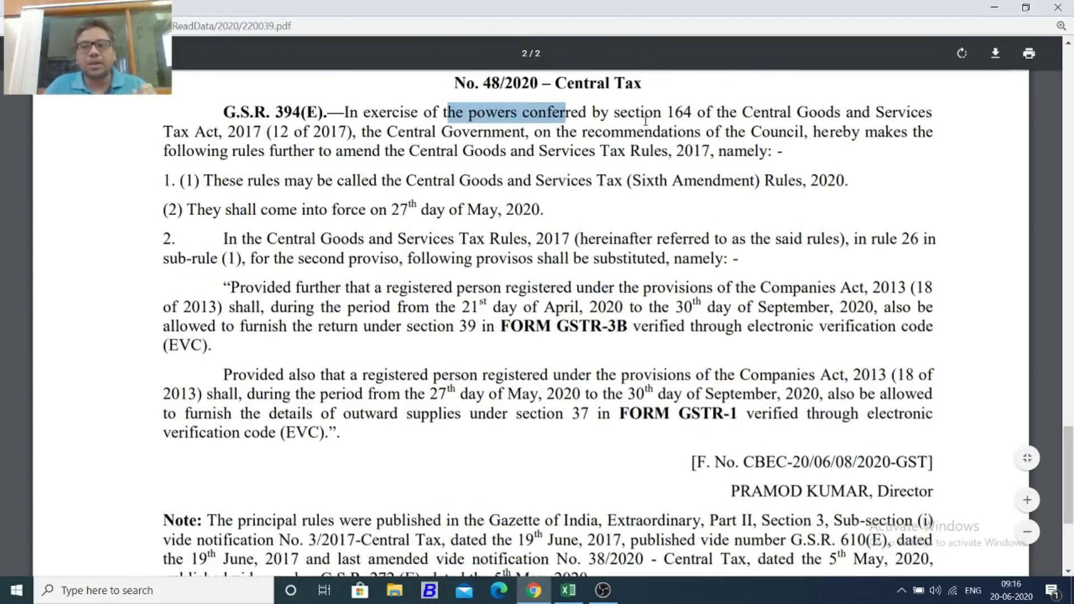
left_click_drag(662, 112, 742, 111)
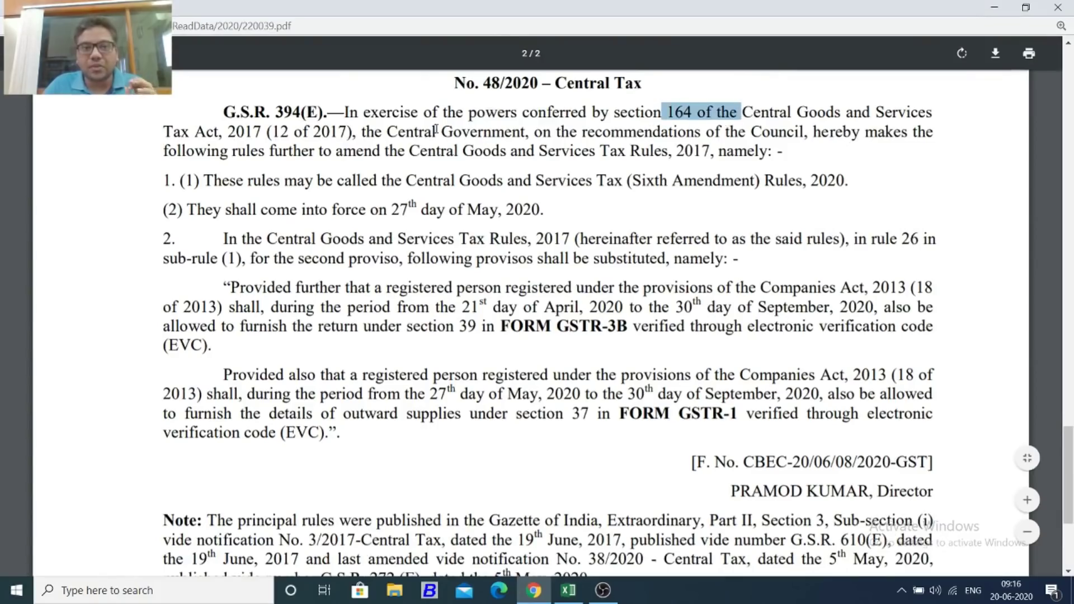
left_click_drag(196, 131, 311, 132)
left_click_drag(384, 131, 468, 112)
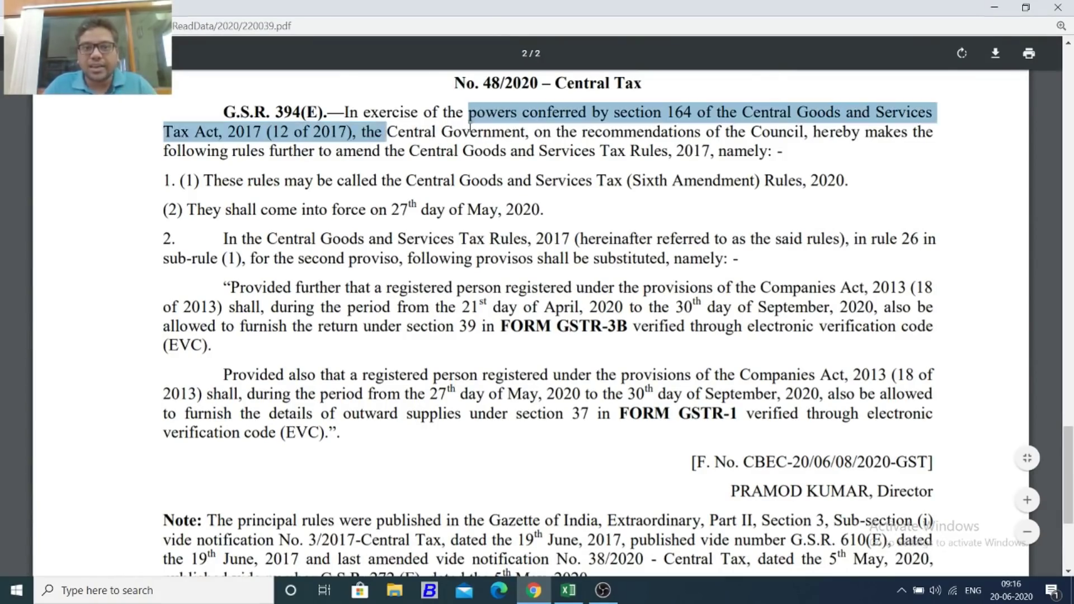
scroll(557, 218, "up", 1)
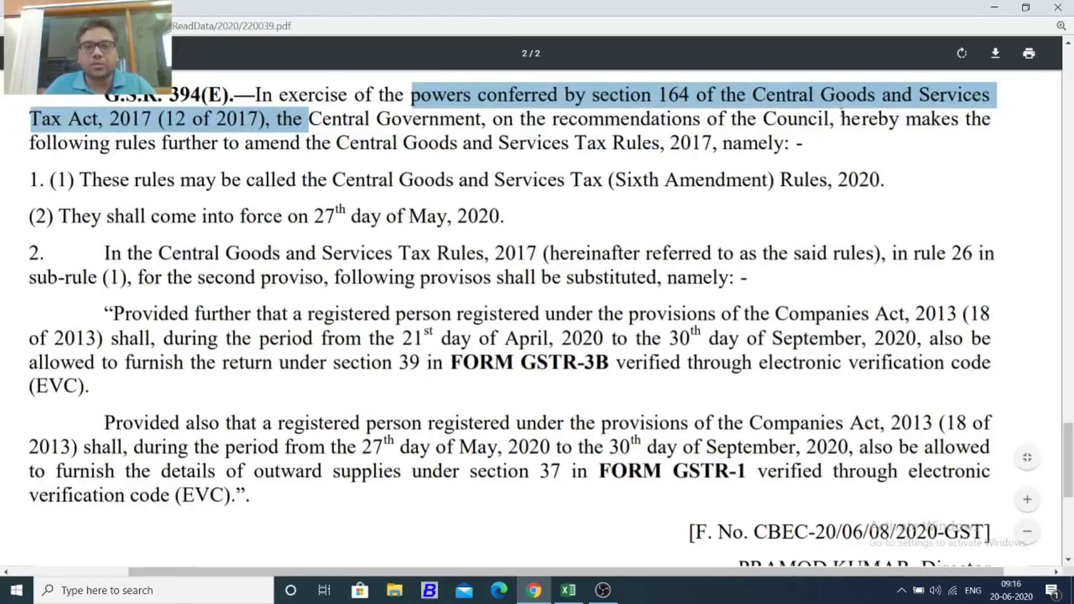
left_click_drag(840, 118, 971, 118)
left_click_drag(112, 144, 259, 126)
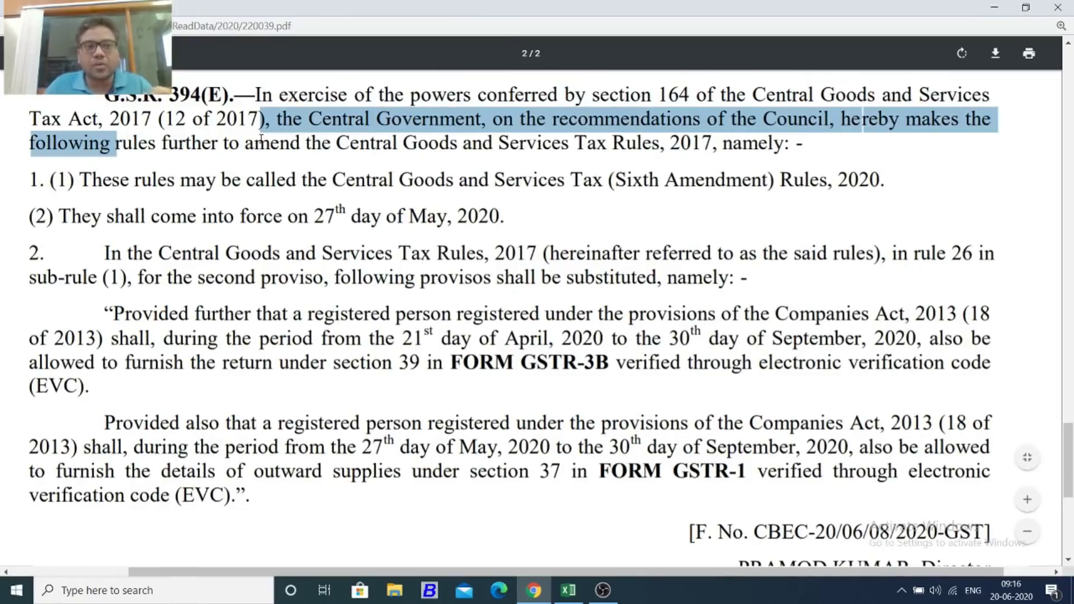
left_click_drag(378, 145, 634, 144)
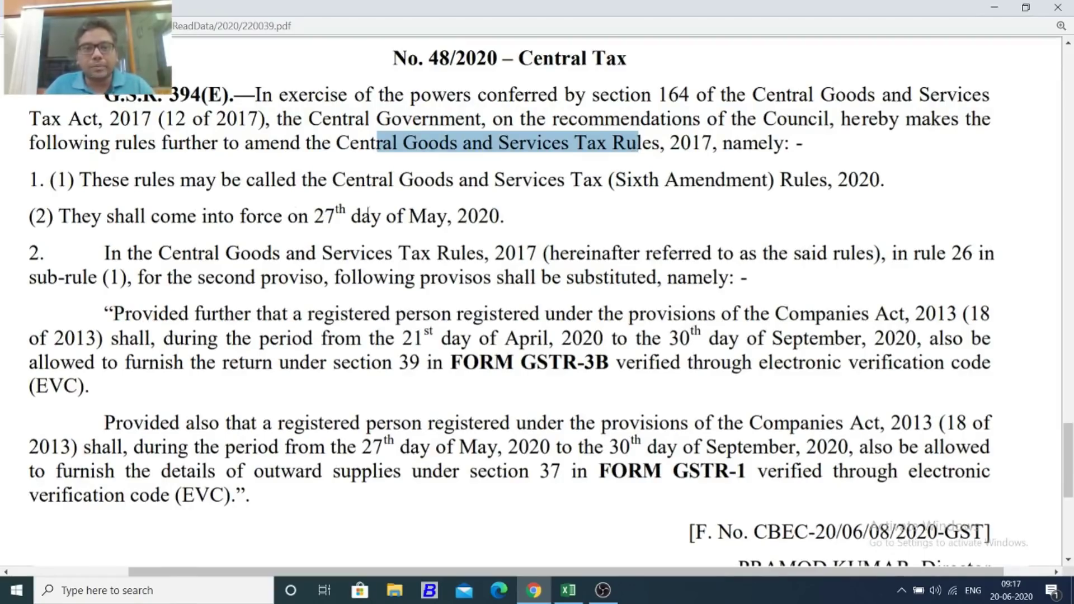
Highlight the date the rules come into force, the reference to rule 26, and the words "following provisos"
left_click_drag(266, 217, 520, 221)
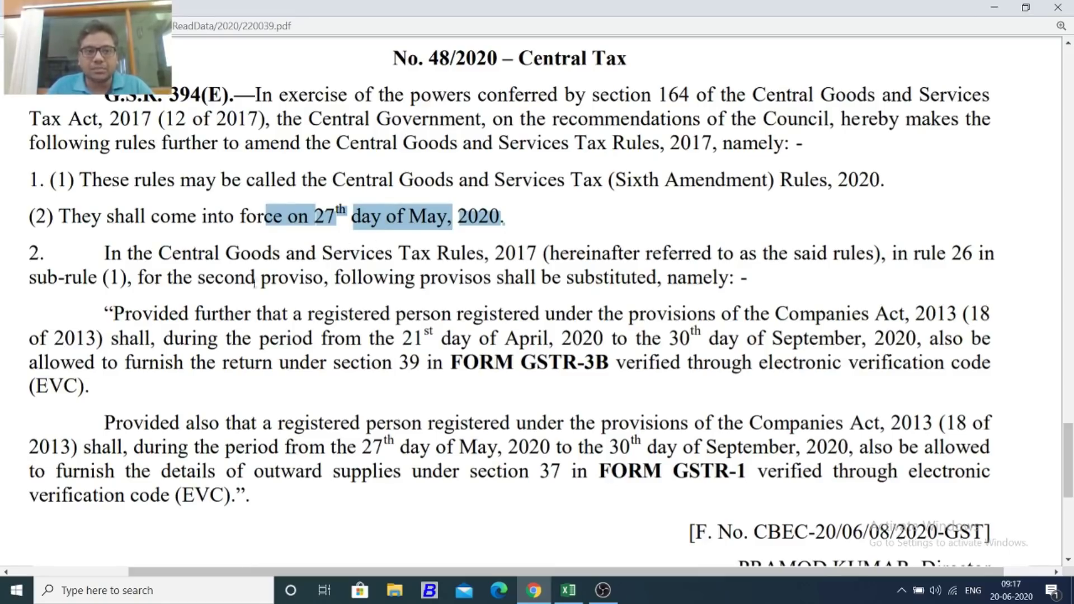
left_click_drag(915, 253, 974, 252)
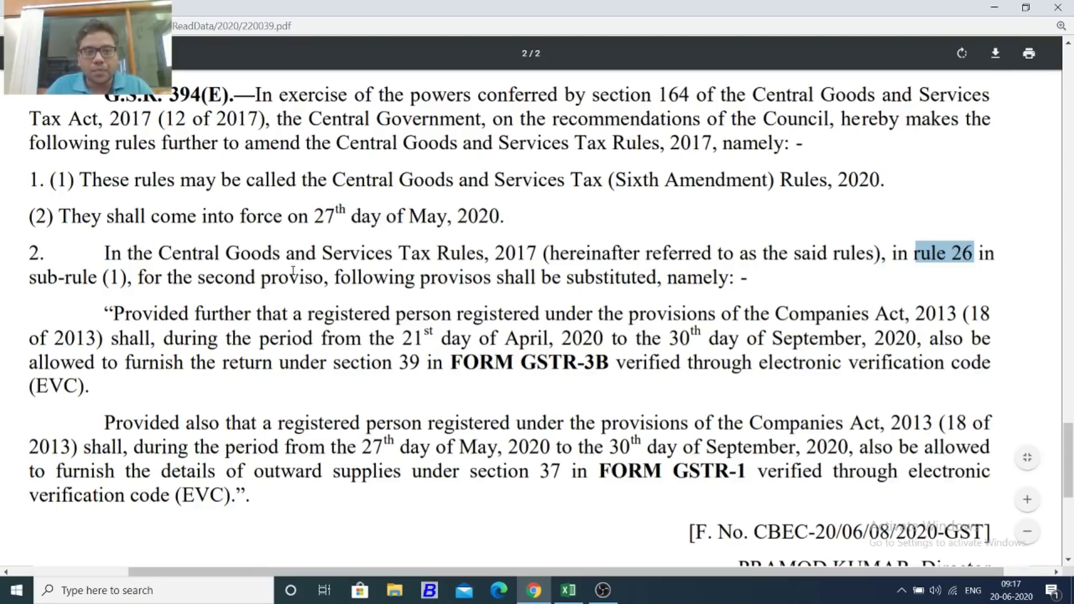
left_click_drag(366, 277, 487, 282)
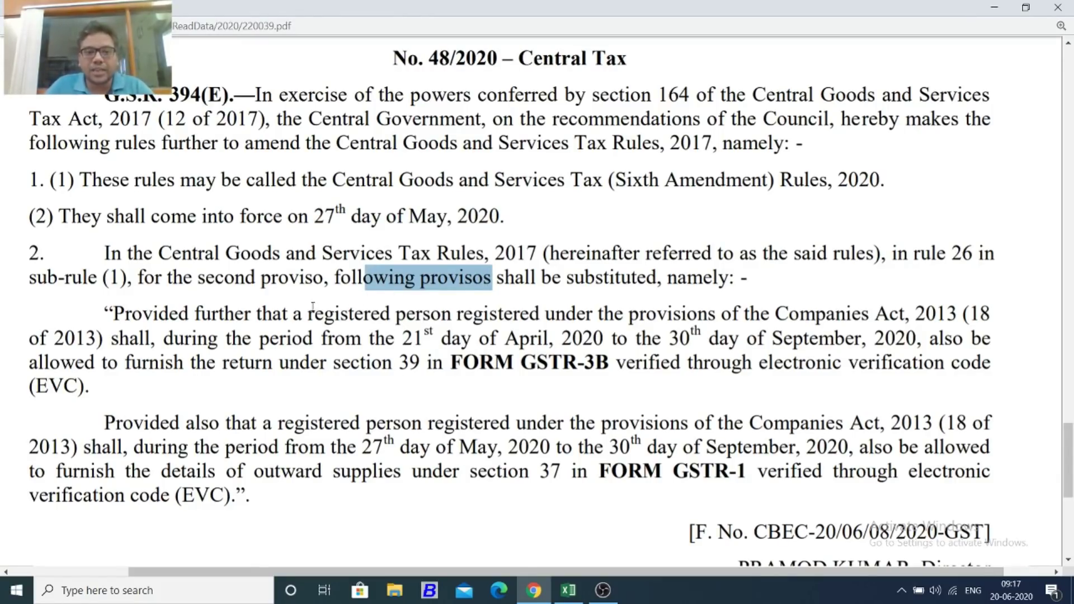
Read the GSTR-3B proviso, highlighting the Companies Act registrants, the April to September 2020 period and the section 39 return
left_click_drag(305, 314, 675, 316)
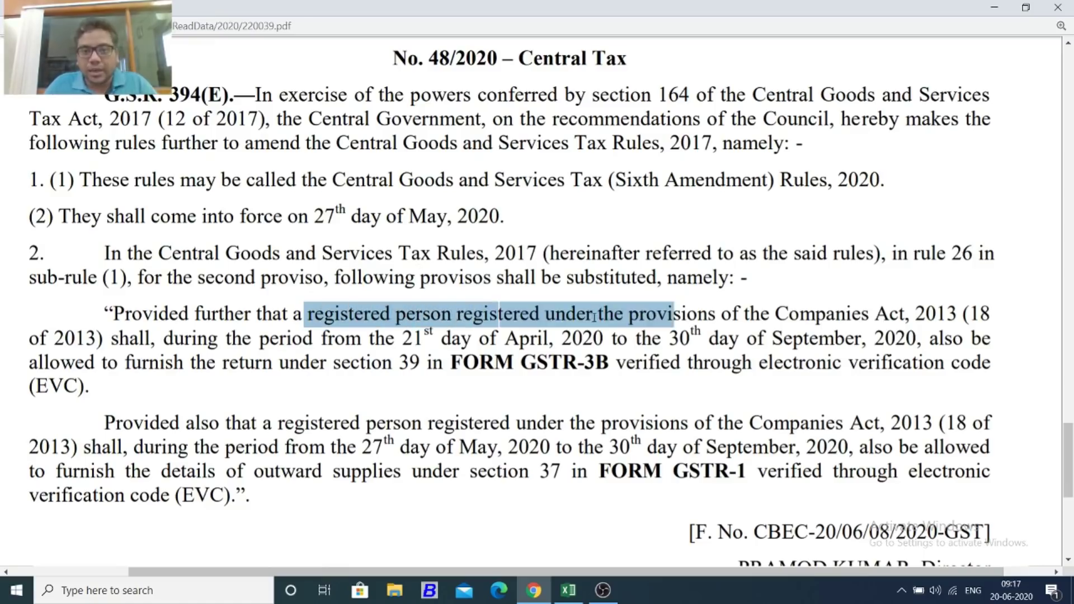
left_click_drag(605, 315, 910, 310)
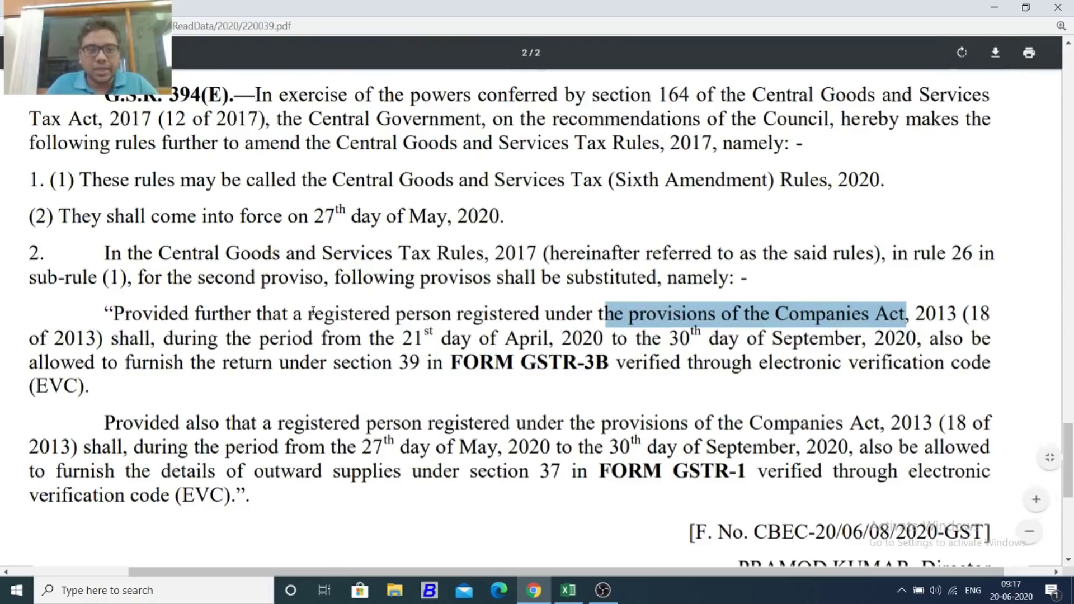
left_click_drag(209, 337, 596, 339)
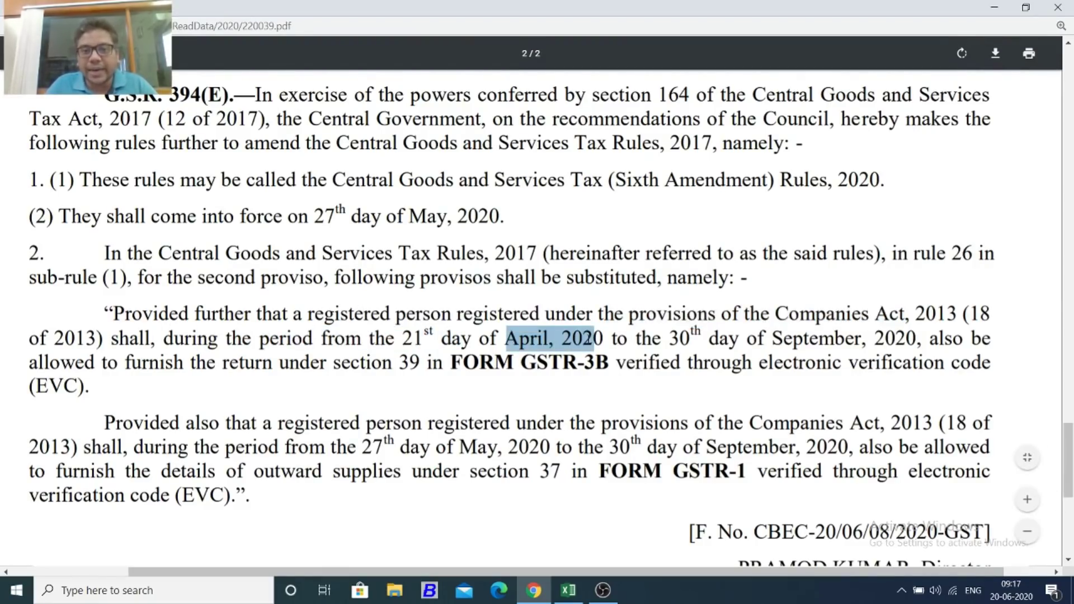
left_click_drag(671, 338, 887, 338)
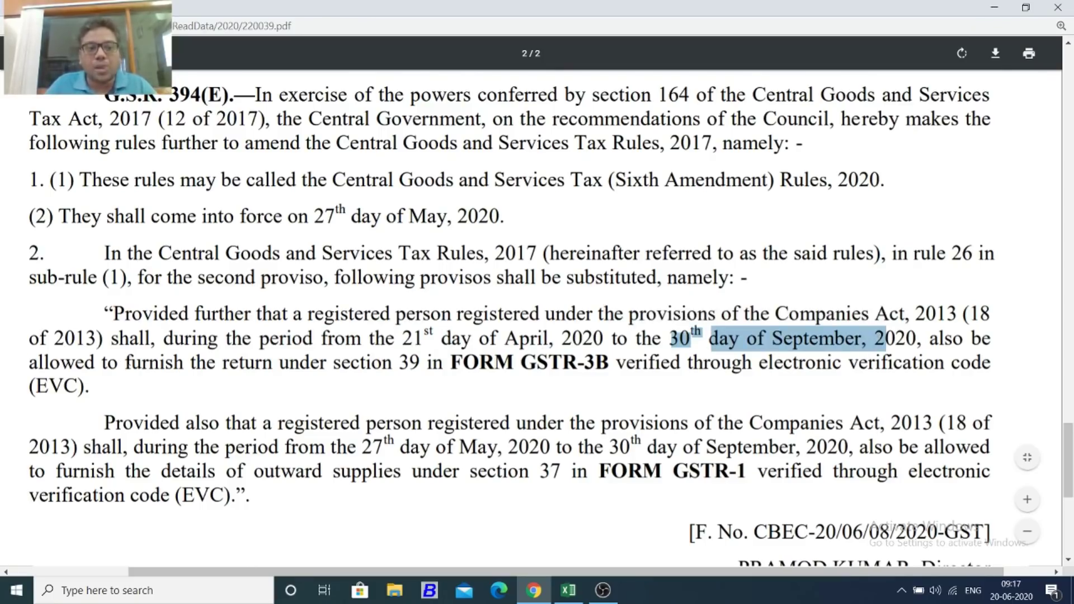
left_click_drag(124, 362, 589, 363)
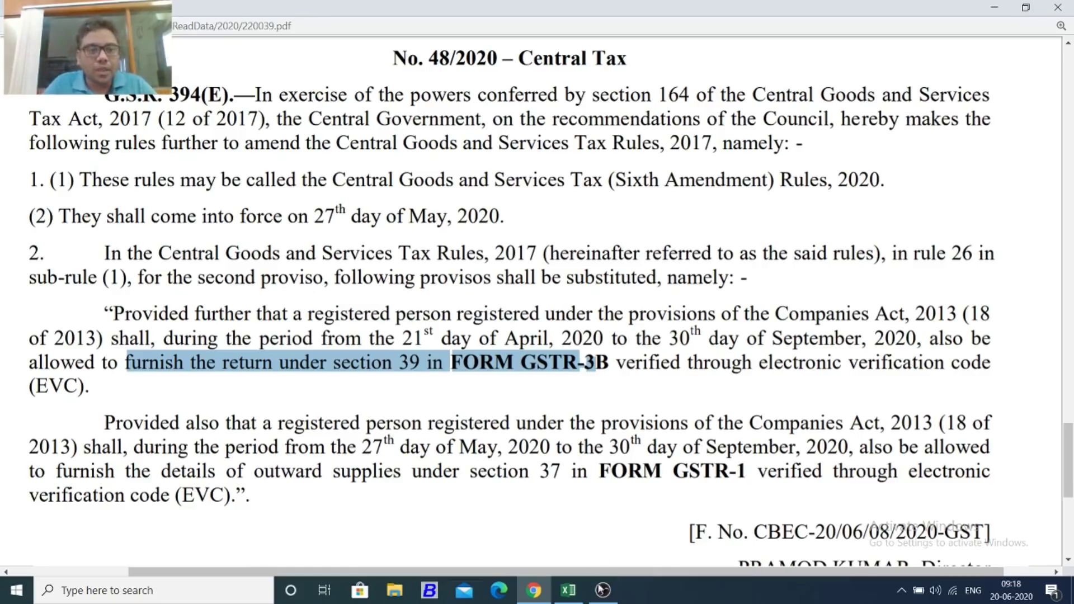
Highlight the Companies Act registrants and the 27th of May start date in the GSTR-1 proviso
left_click(385, 423)
left_click_drag(379, 423, 890, 418)
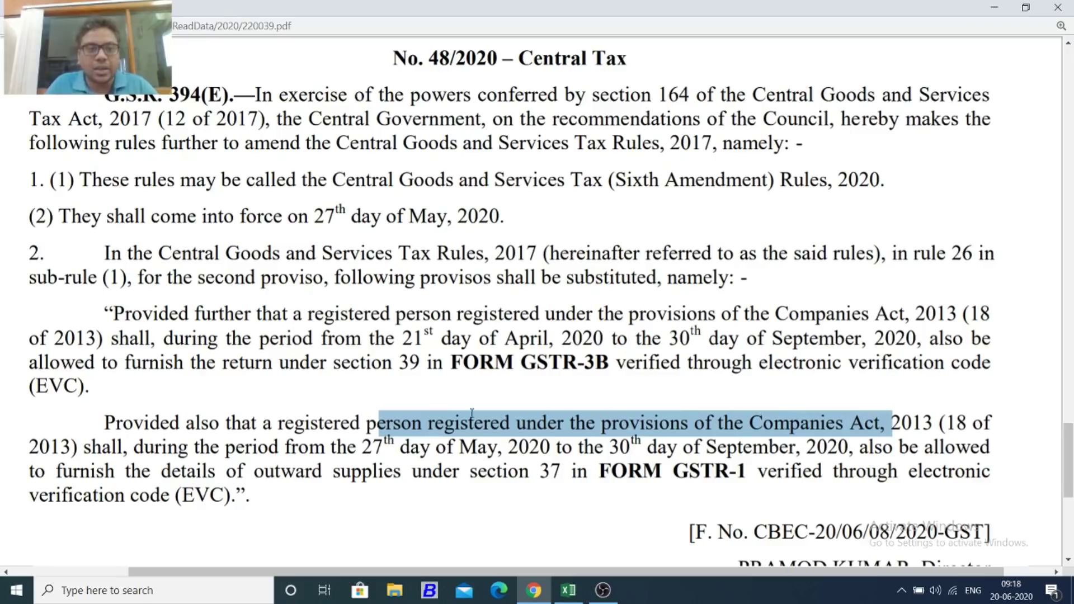
left_click_drag(361, 448, 498, 448)
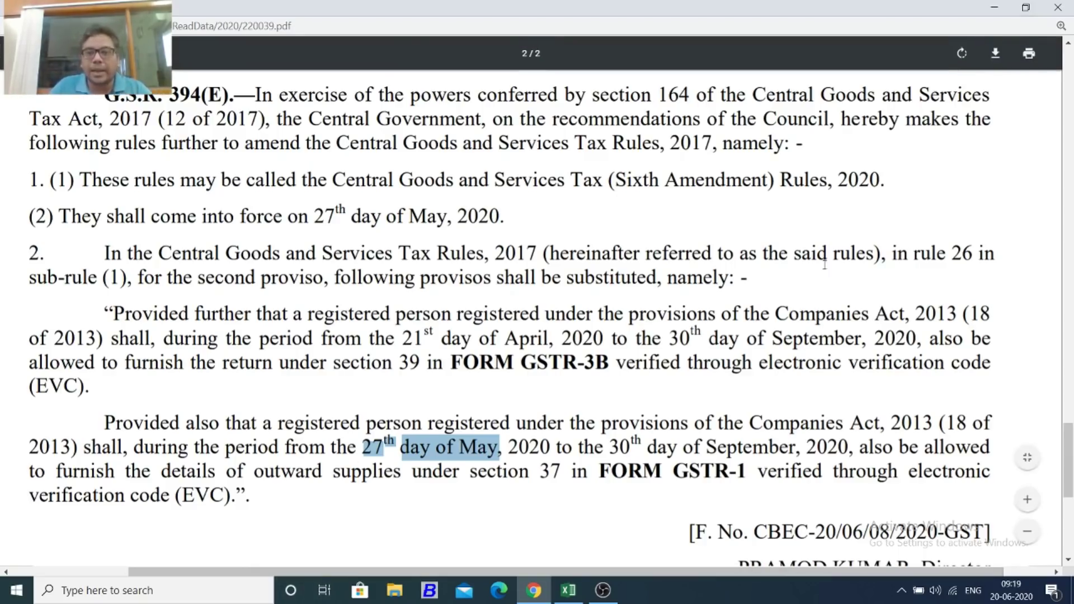
Switch back to the GSTR3B late fees sheet in Excel and select the "18% INTEREST + LATE FEES" heading
left_click(576, 591)
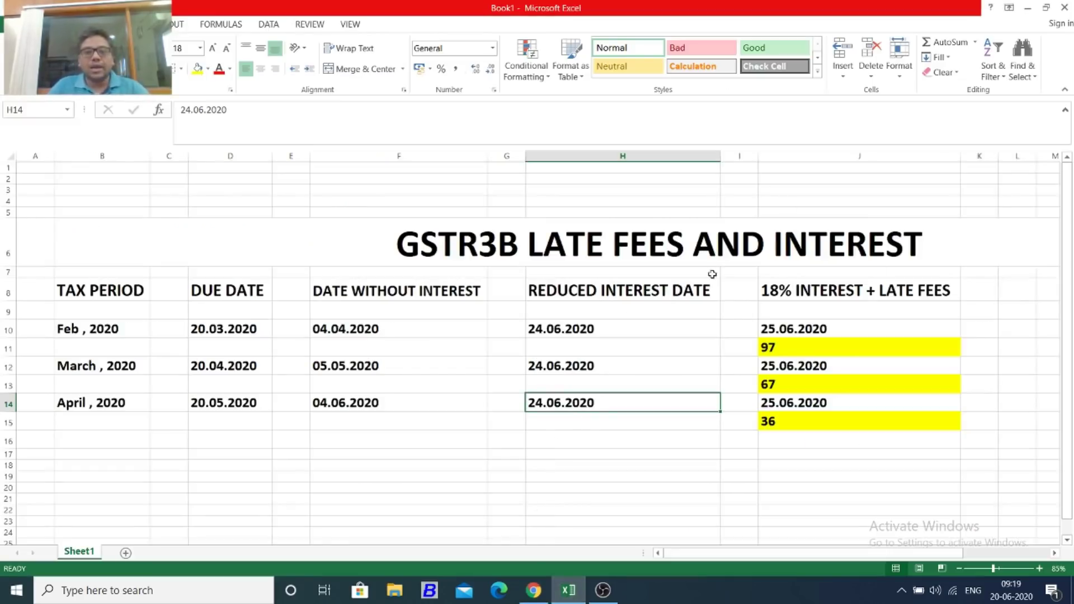
key("Up")
key("Up")
key("Up")
key("Up")
key("Up")
left_click(862, 282)
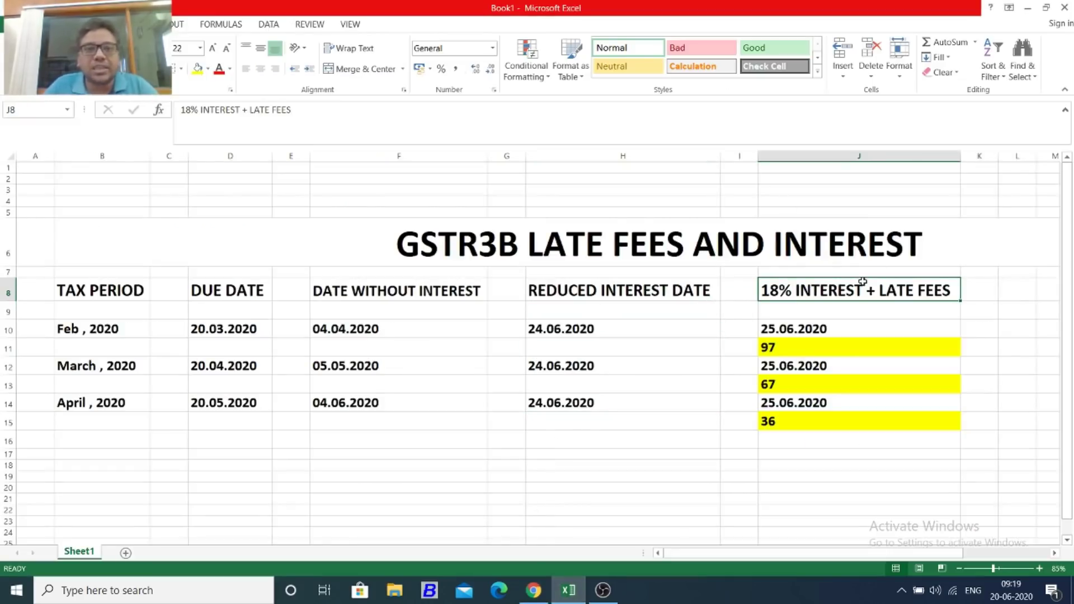
Review the Feb, 2020 row from the tax period through its due date to its date without interest
left_click(141, 288)
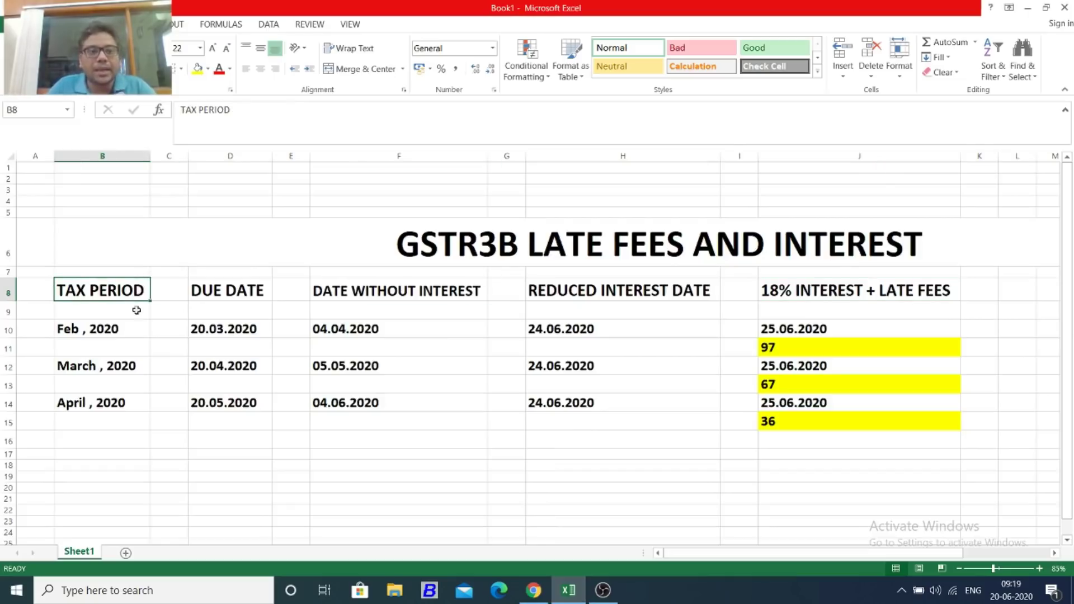
left_click(124, 325)
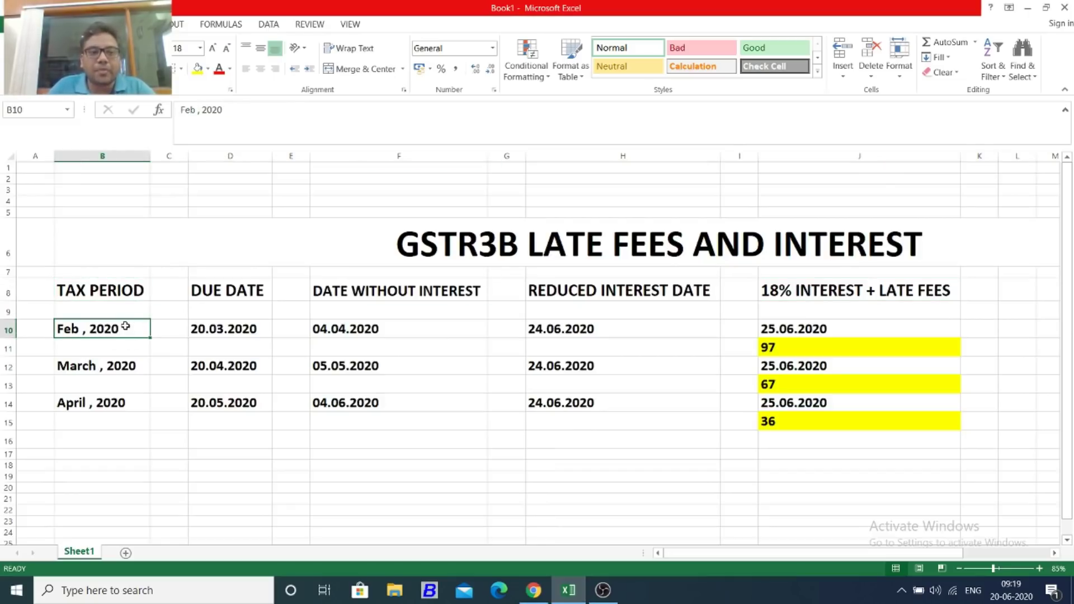
left_click(252, 326)
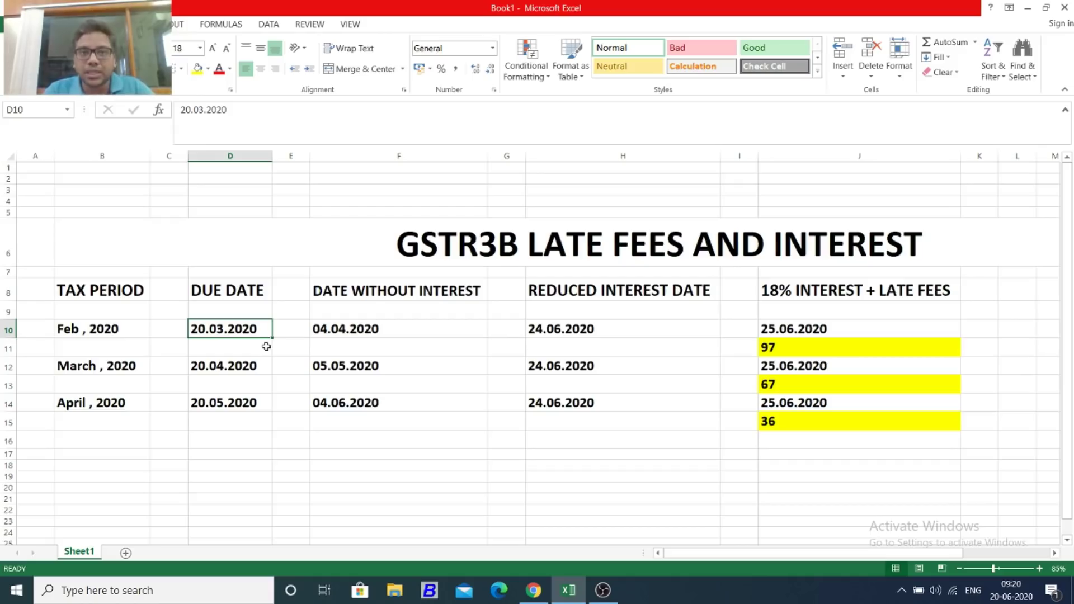
left_click(321, 329)
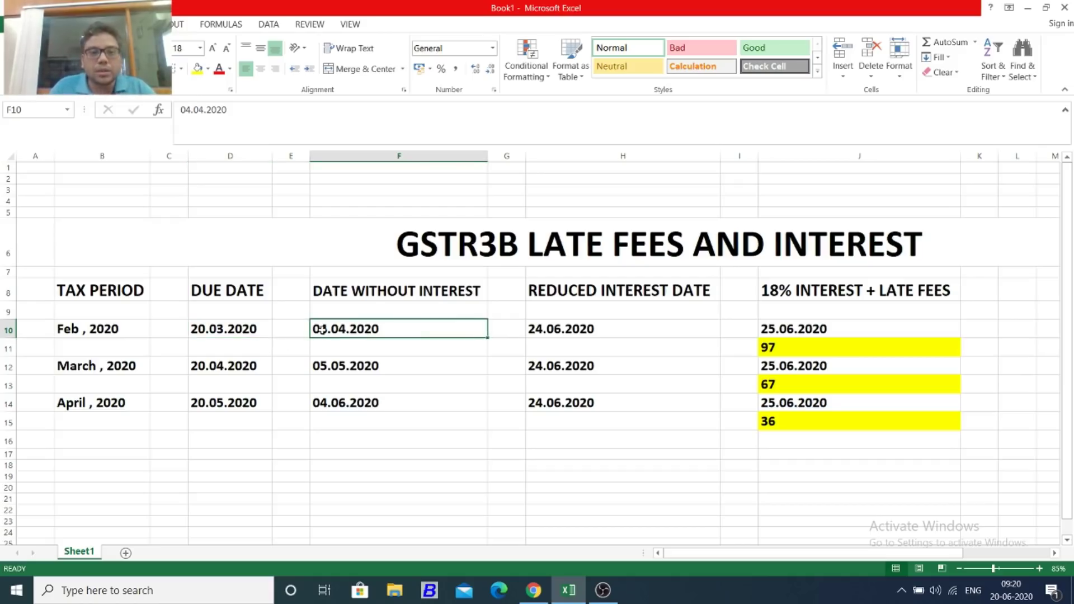
left_click(373, 293)
left_click(361, 329)
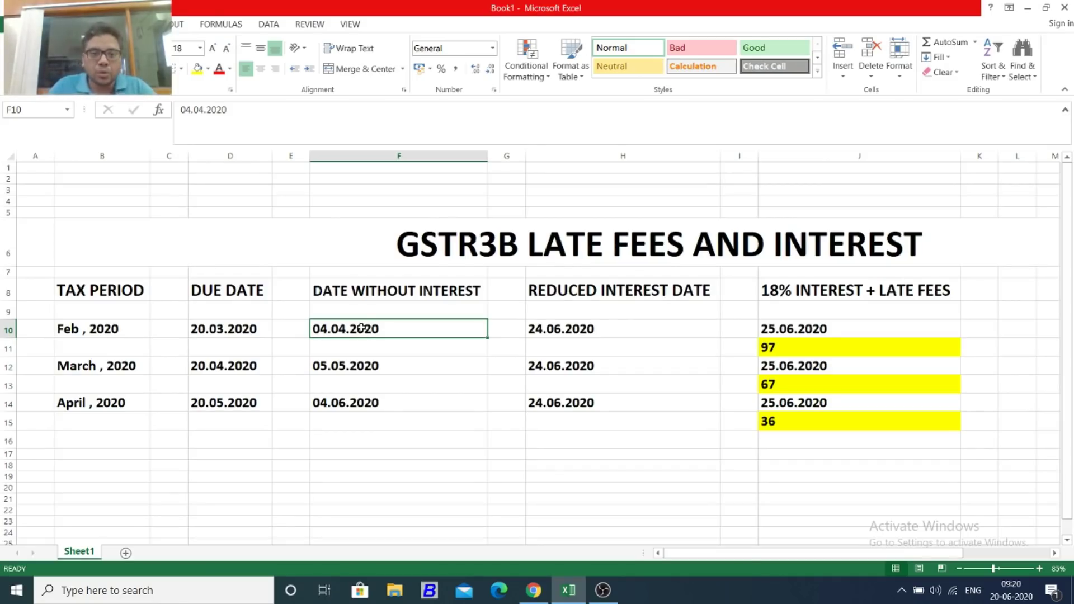
Review the Feb, 2020 date without interest and reduced interest date under their column headings
left_click(385, 305)
left_click(427, 328)
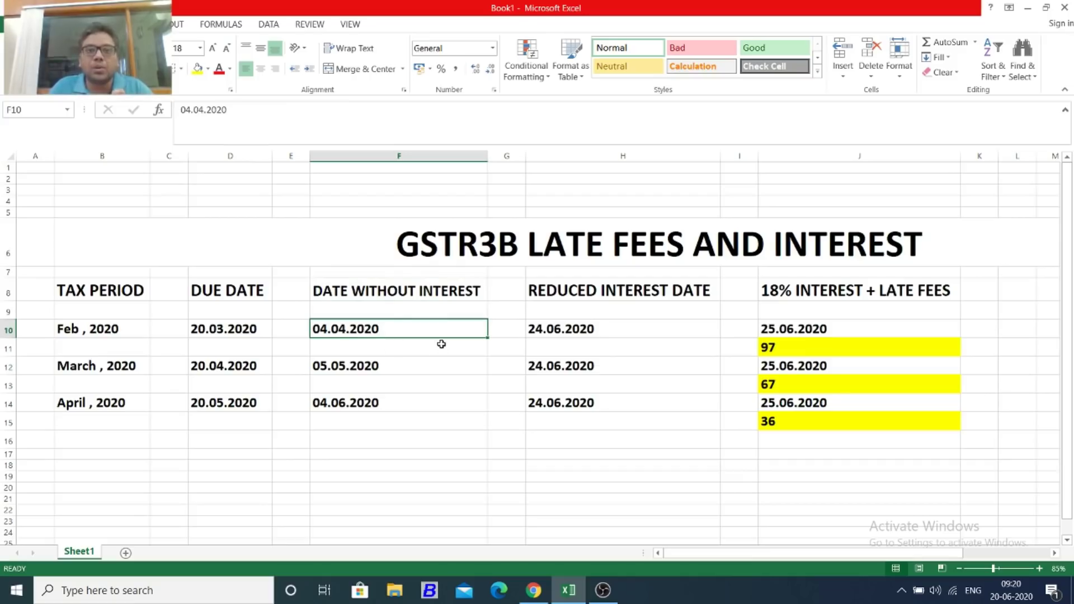
left_click(690, 301)
left_click(690, 331)
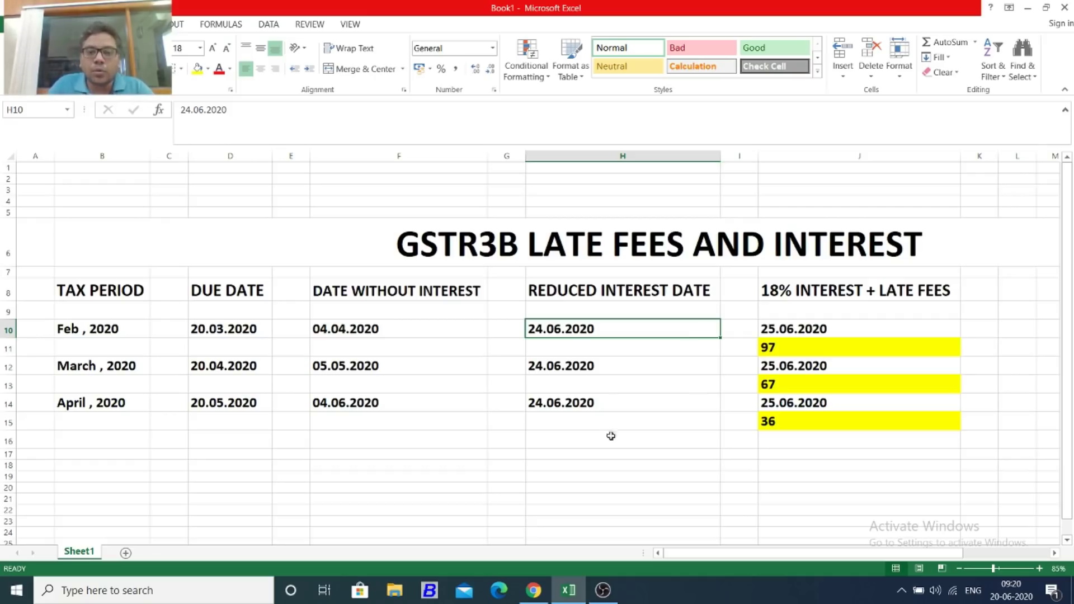
left_click(710, 289)
left_click(686, 326)
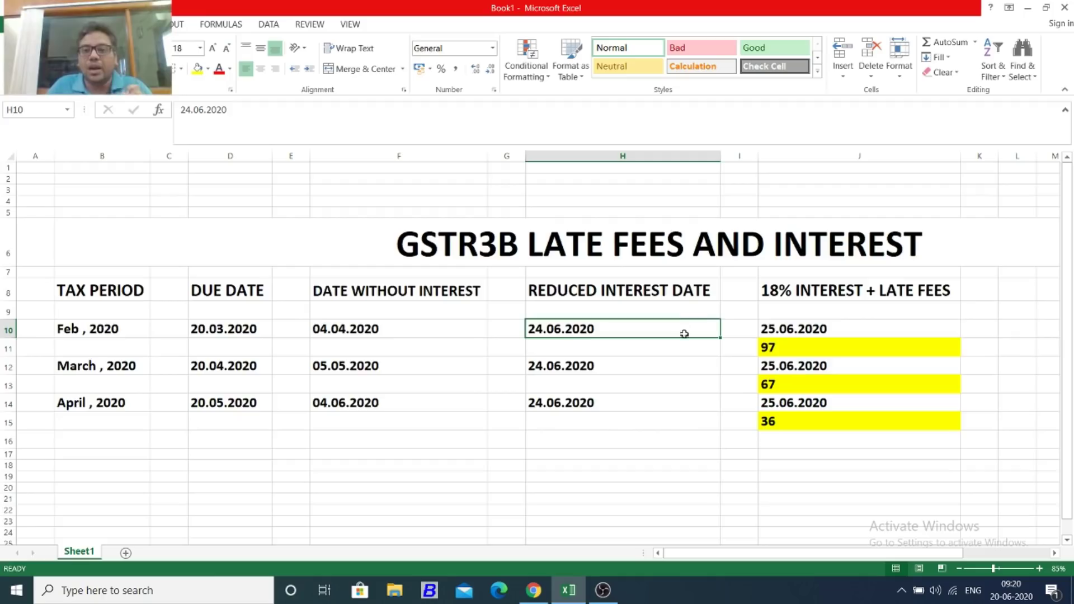
Review the "18% INTEREST + LATE FEES" heading with the Feb, 2020 date and day count beneath it
left_click(840, 292)
left_click(838, 326)
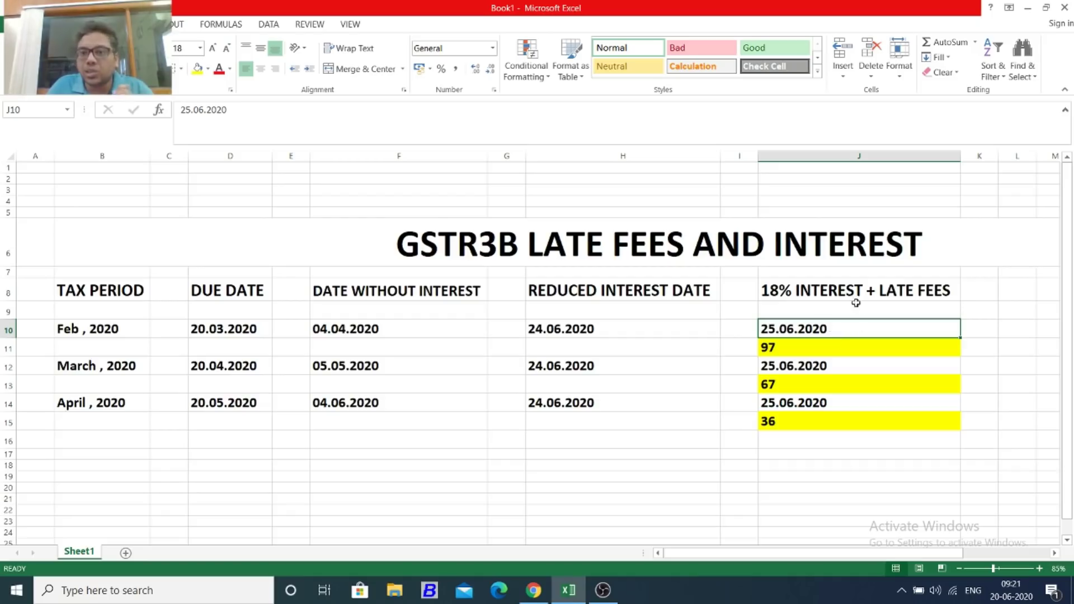
left_click(829, 293)
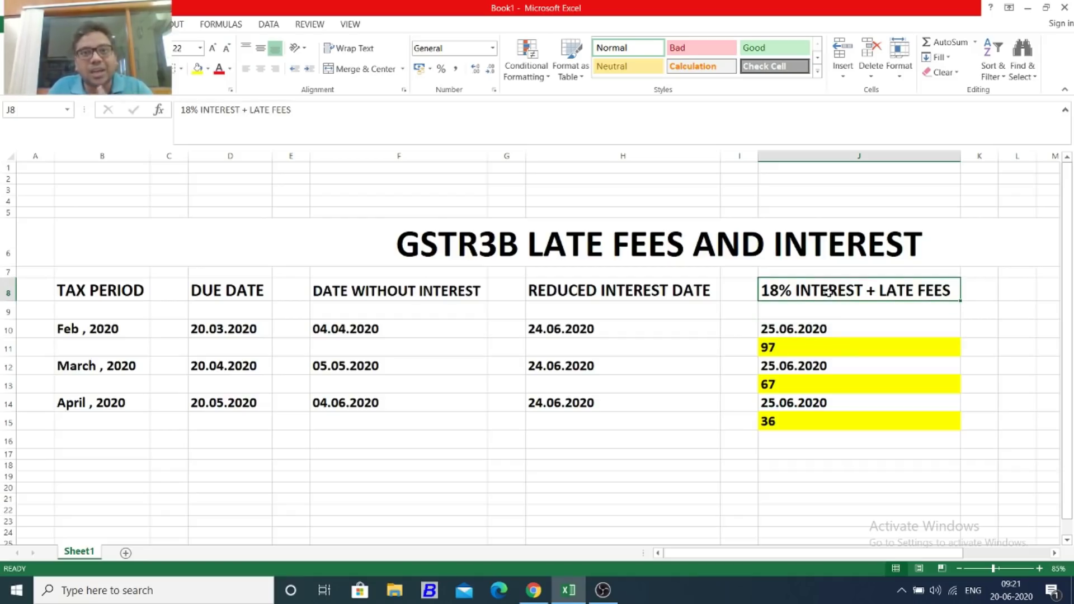
left_click(891, 330)
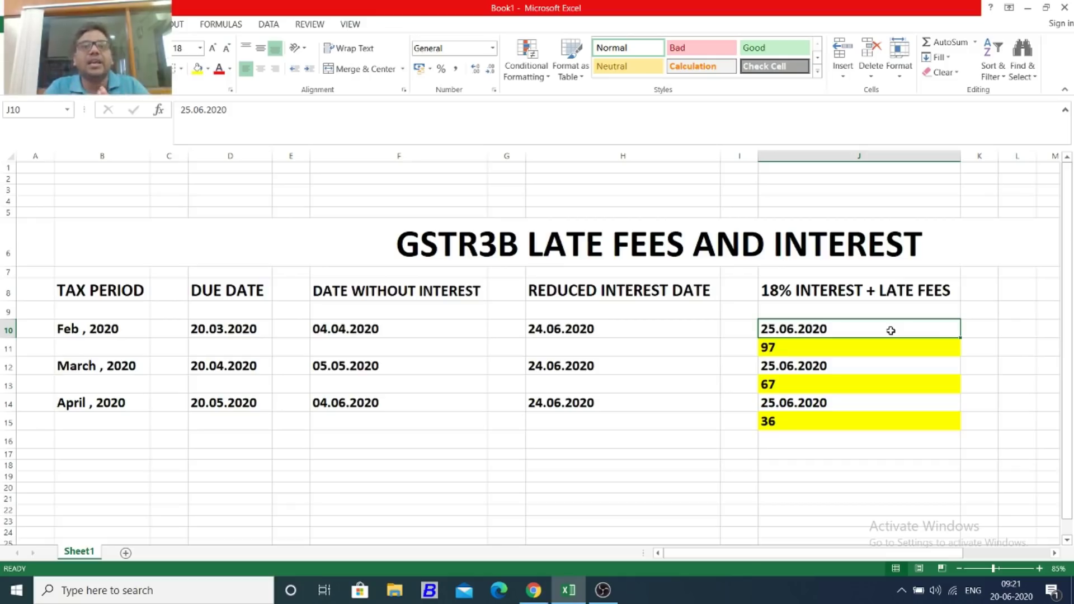
left_click(797, 296)
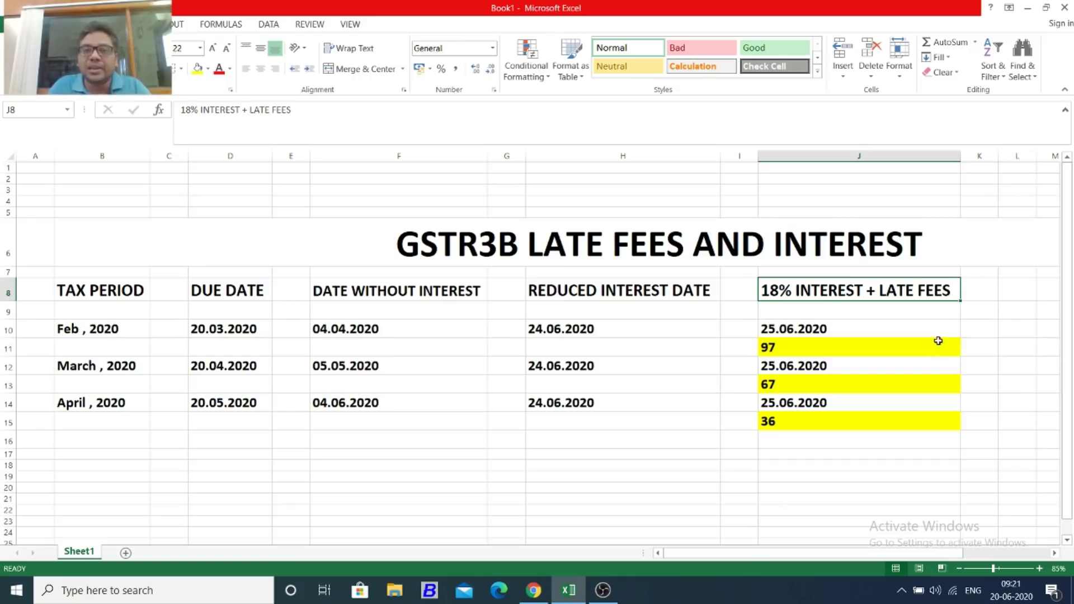
left_click(864, 349)
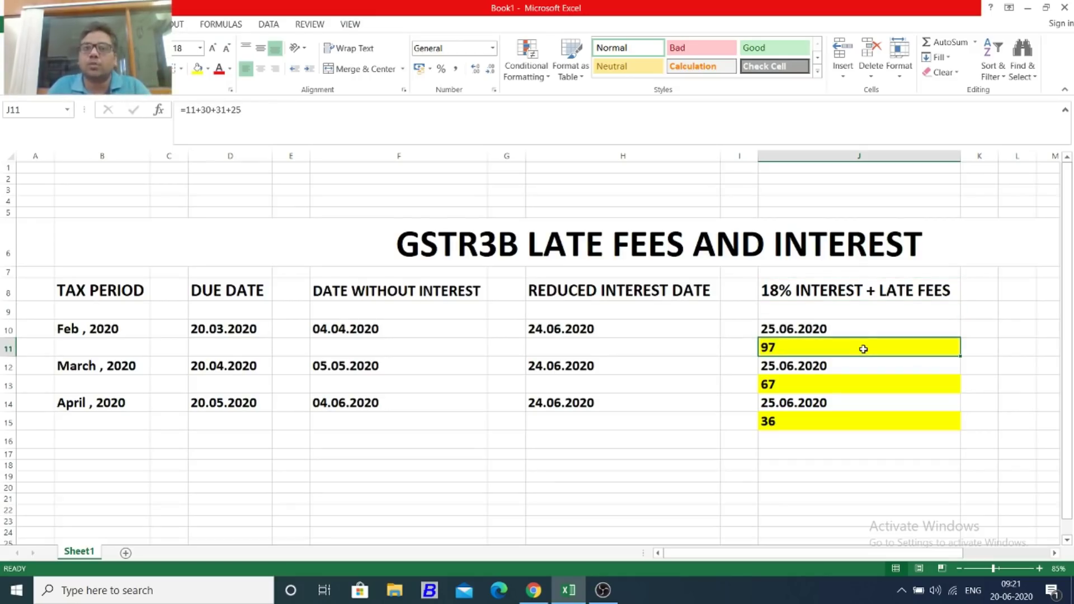
left_click(841, 323)
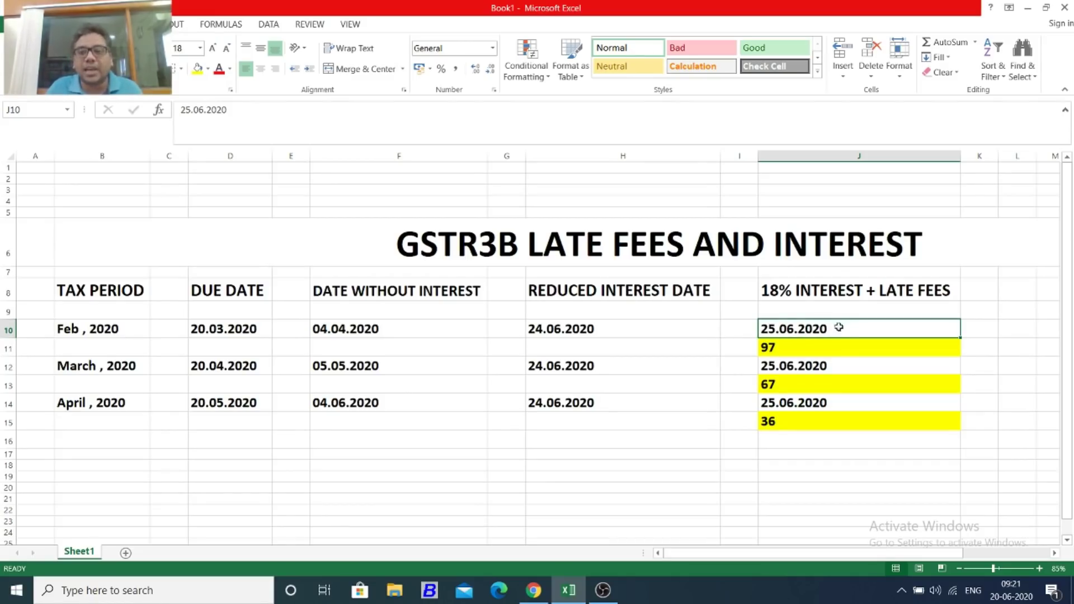
Fill the Feb, 2020 due date cell with yellow
left_click(831, 347)
left_click(234, 324)
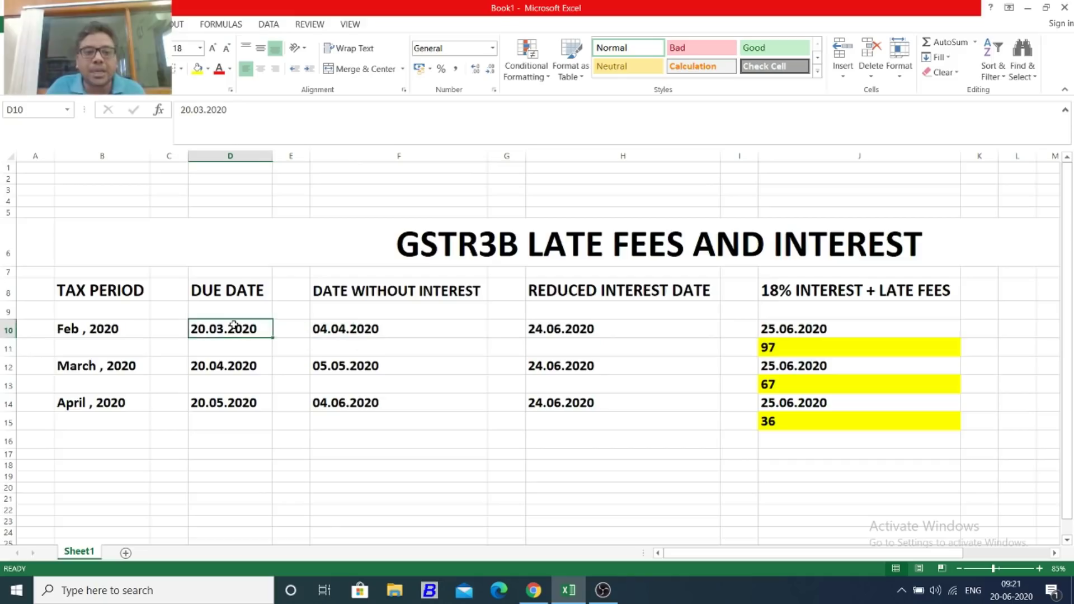
left_click(197, 68)
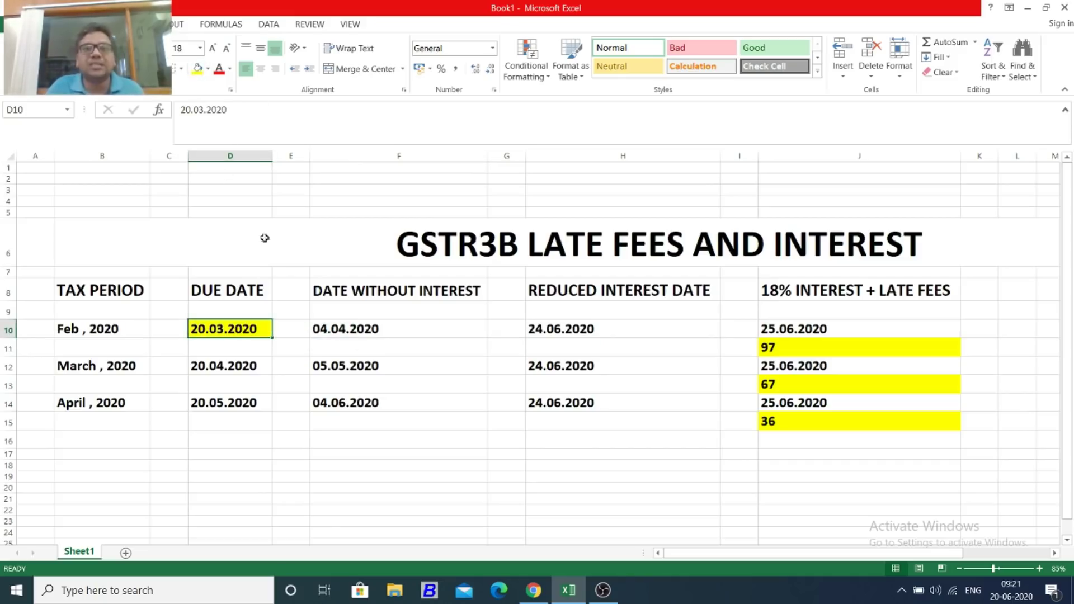
Calculate the Feb, 2020 late fee in K11, beside the day count, with the formula +97*50
left_click(809, 342)
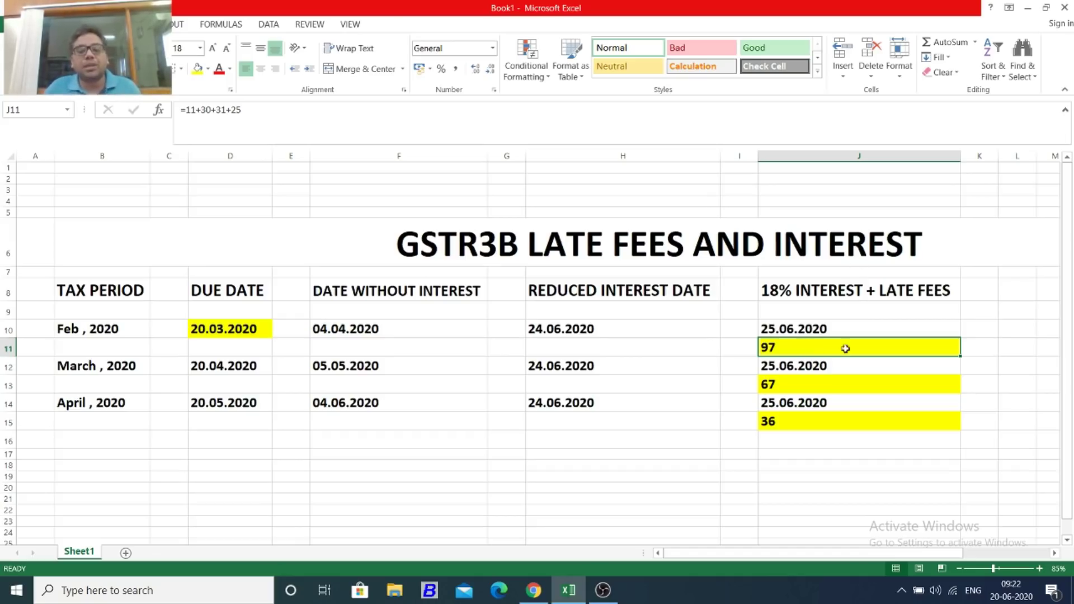
left_click(853, 369)
left_click(856, 342)
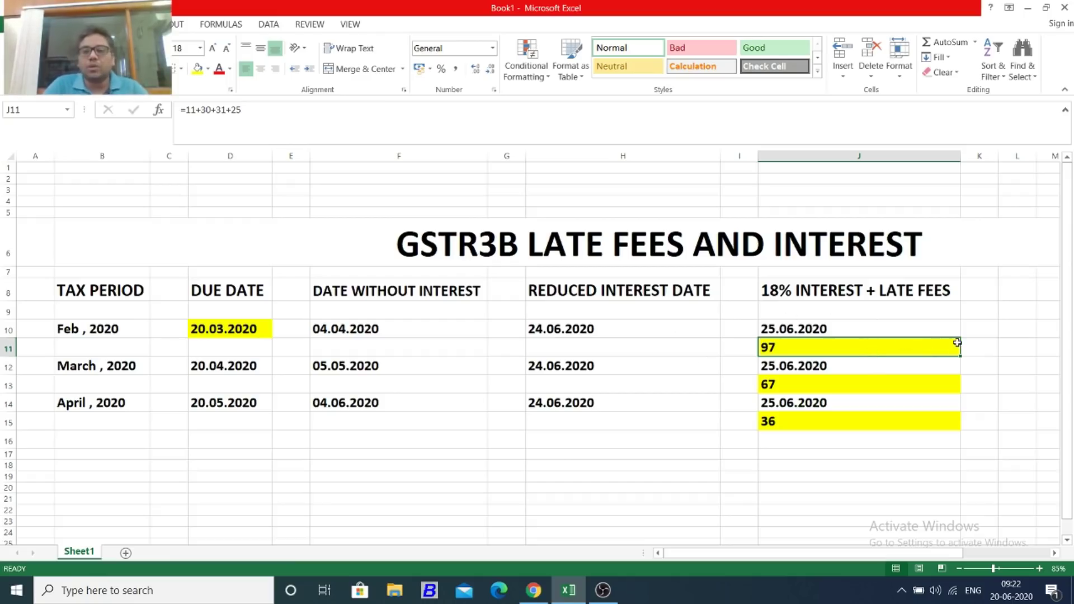
key("Right")
type("+97")
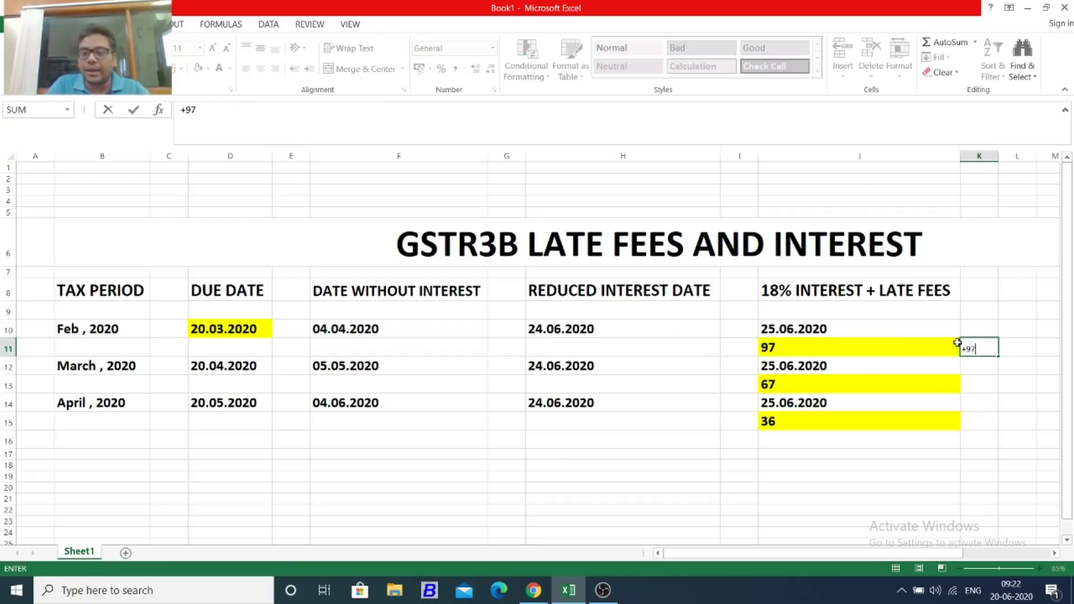
type("*")
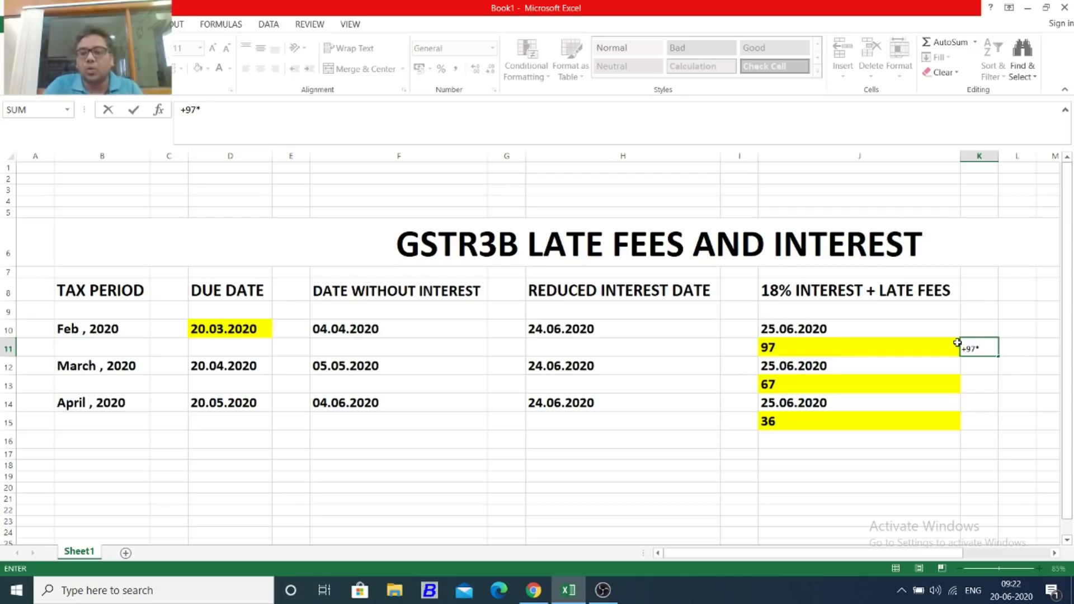
type("50")
key("Return")
key("Up")
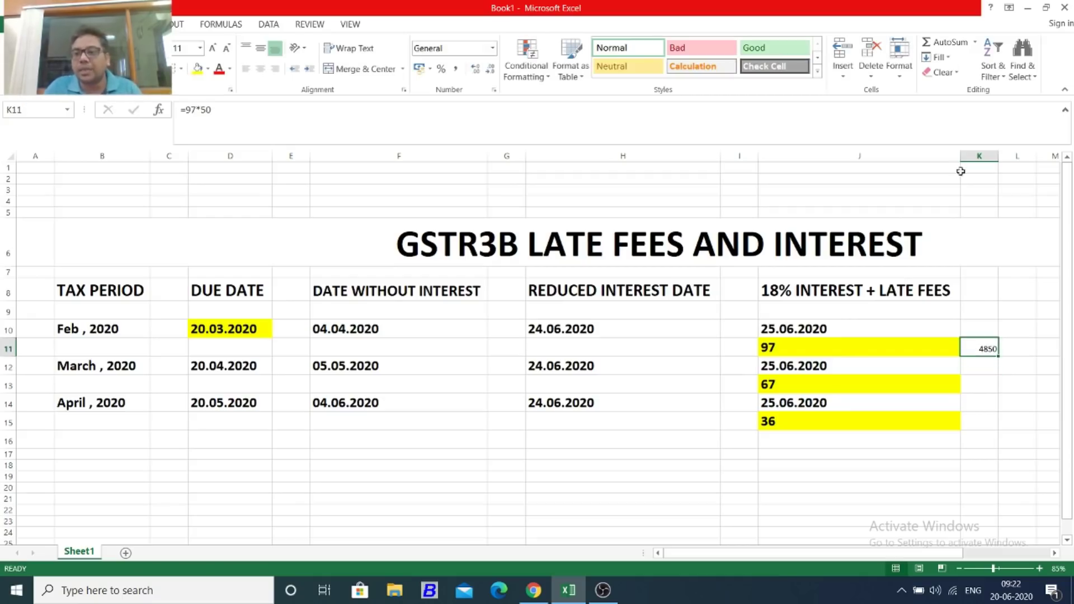
Enlarge the font of the late fee amount in K11 to size 20
left_click(211, 50)
left_click(212, 50)
left_click(212, 50)
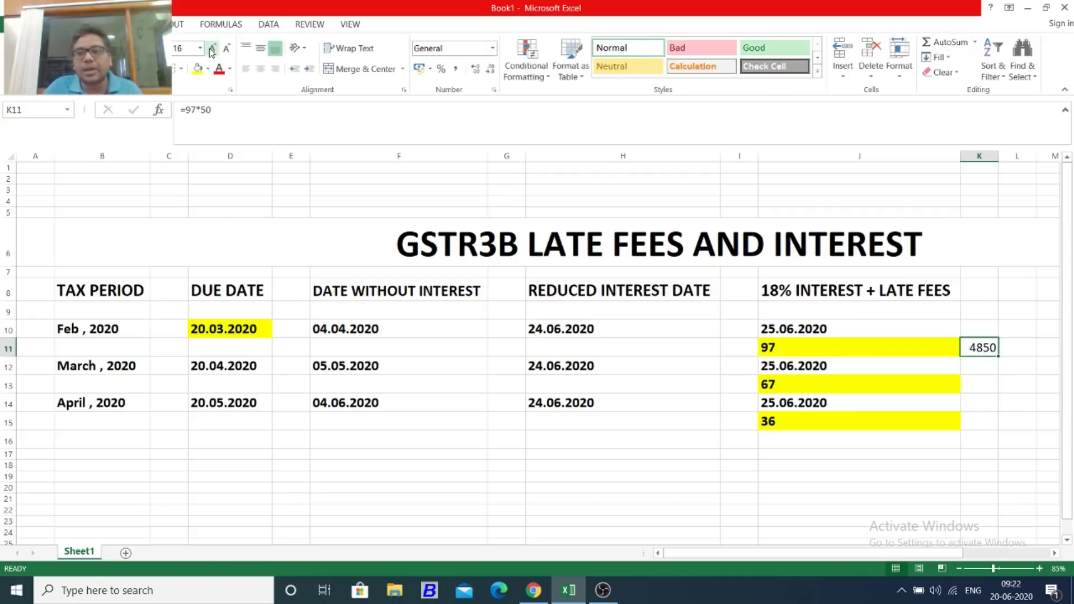
left_click(211, 49)
left_click(212, 50)
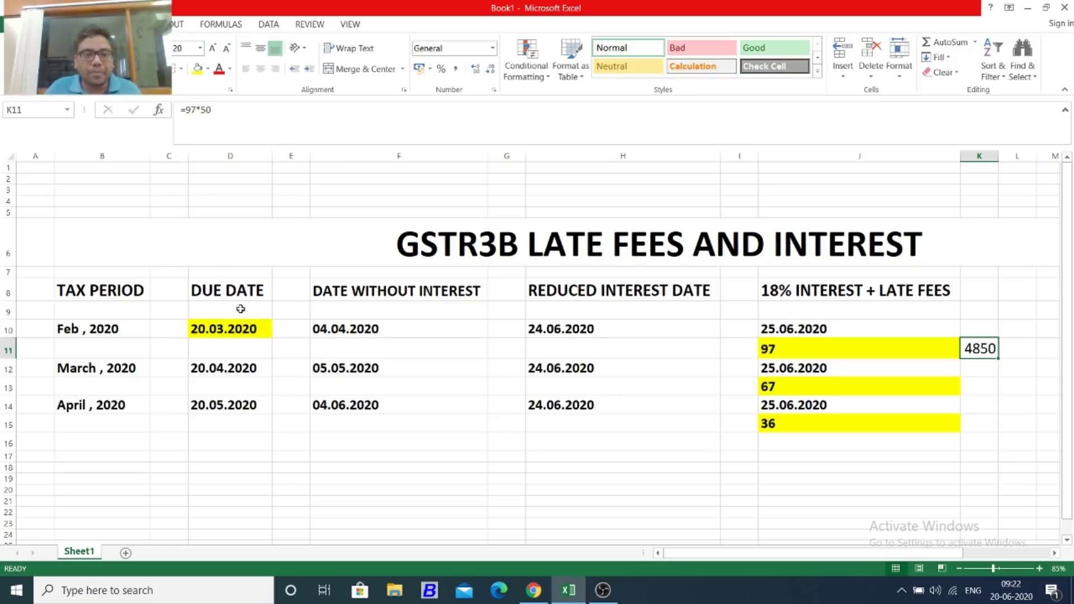
Fill the March, 2020 due date cell with yellow
left_click(242, 327)
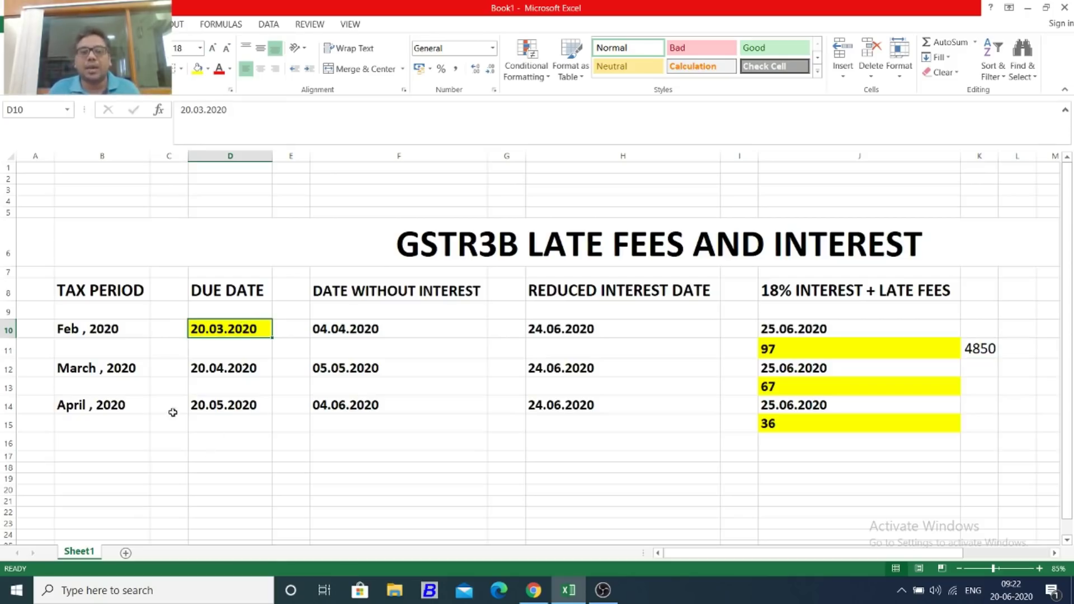
left_click(122, 367)
left_click(224, 368)
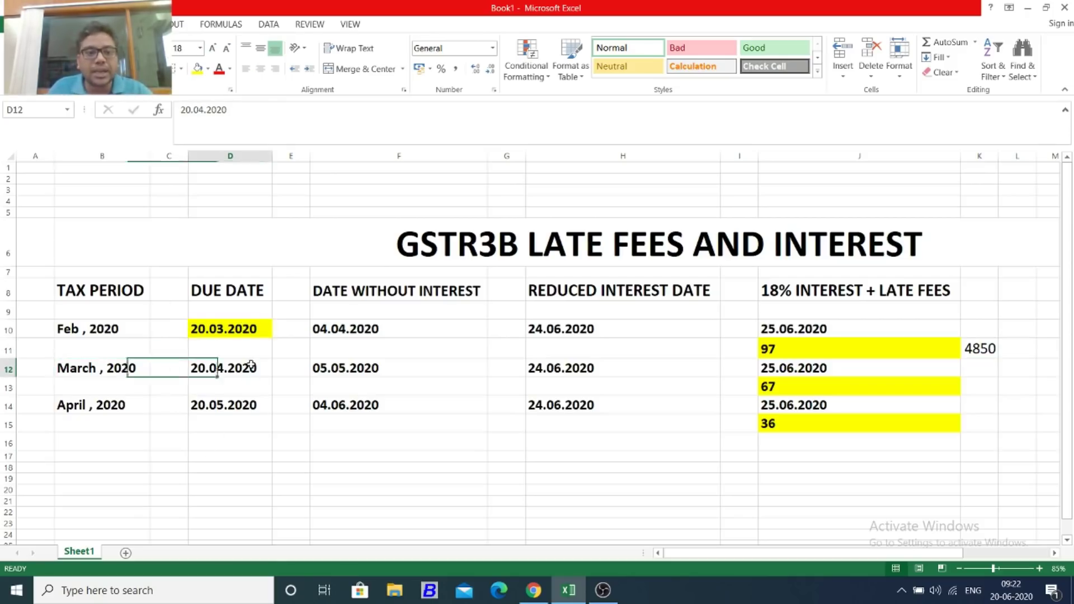
left_click(198, 69)
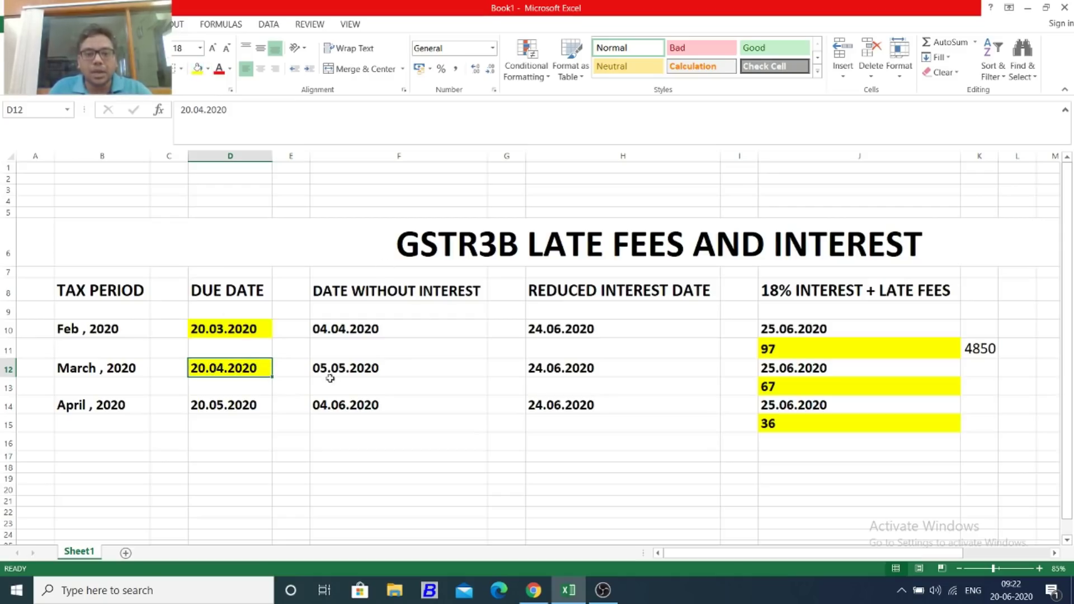
Review the March, 2020 row from its date without interest to its 18% interest date and day count, comparing with the due date
left_click(346, 370)
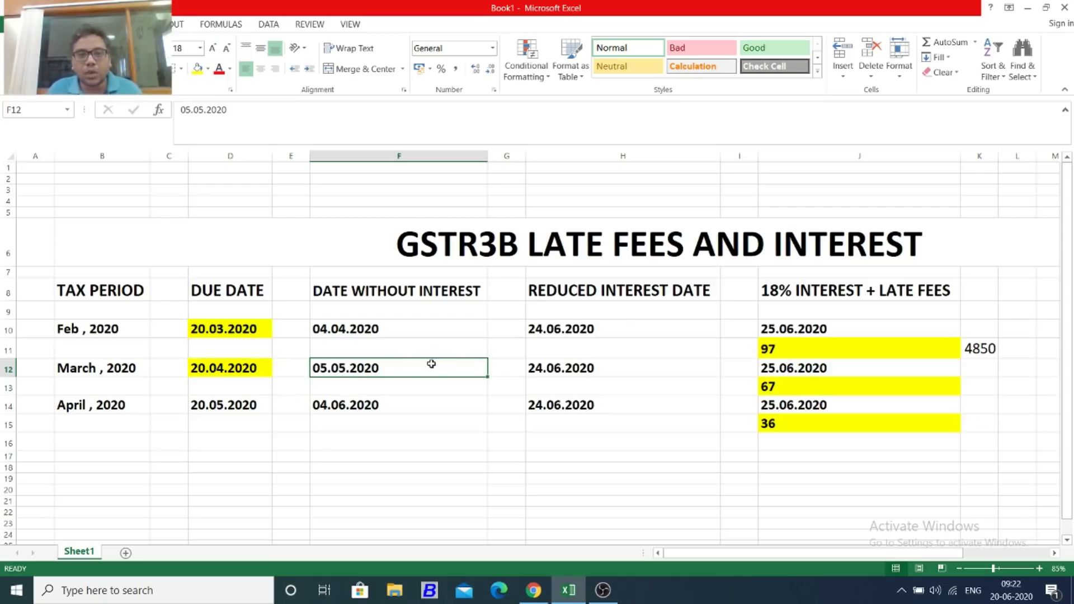
left_click(663, 369)
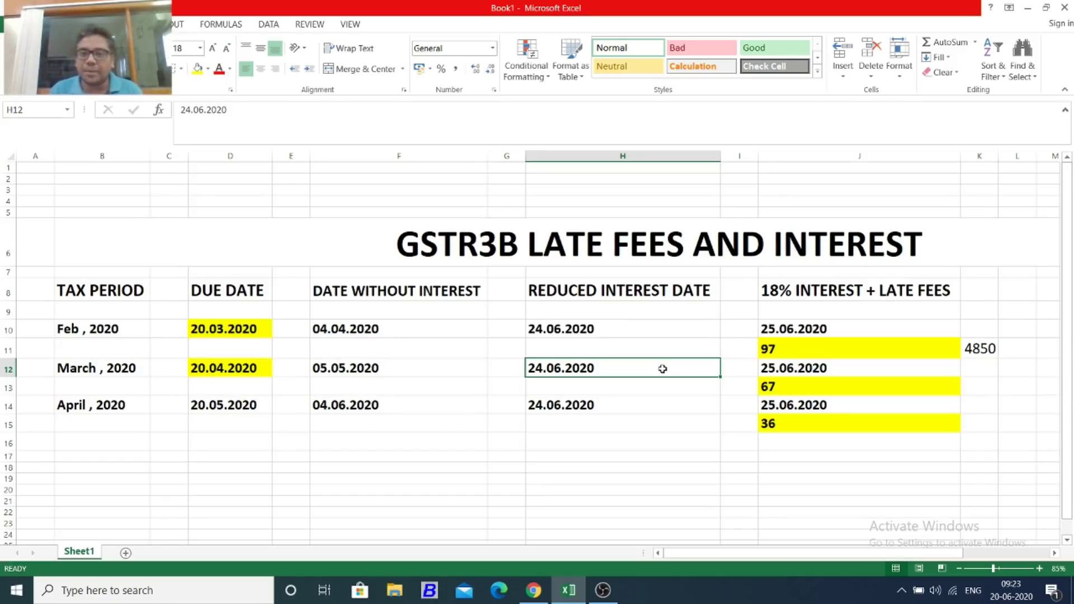
left_click(798, 369)
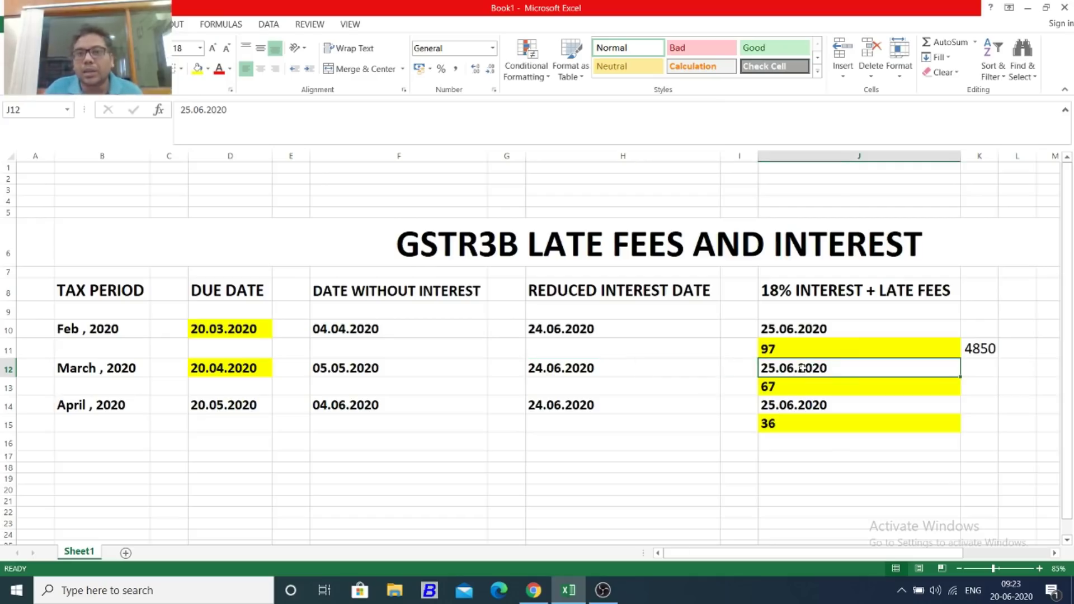
left_click(806, 382)
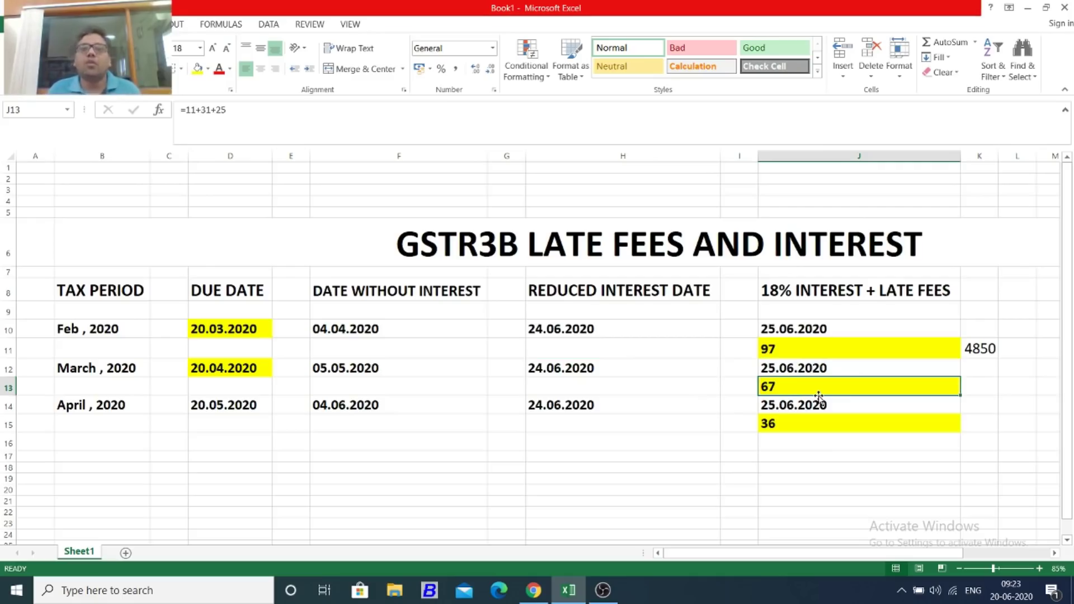
left_click(255, 371)
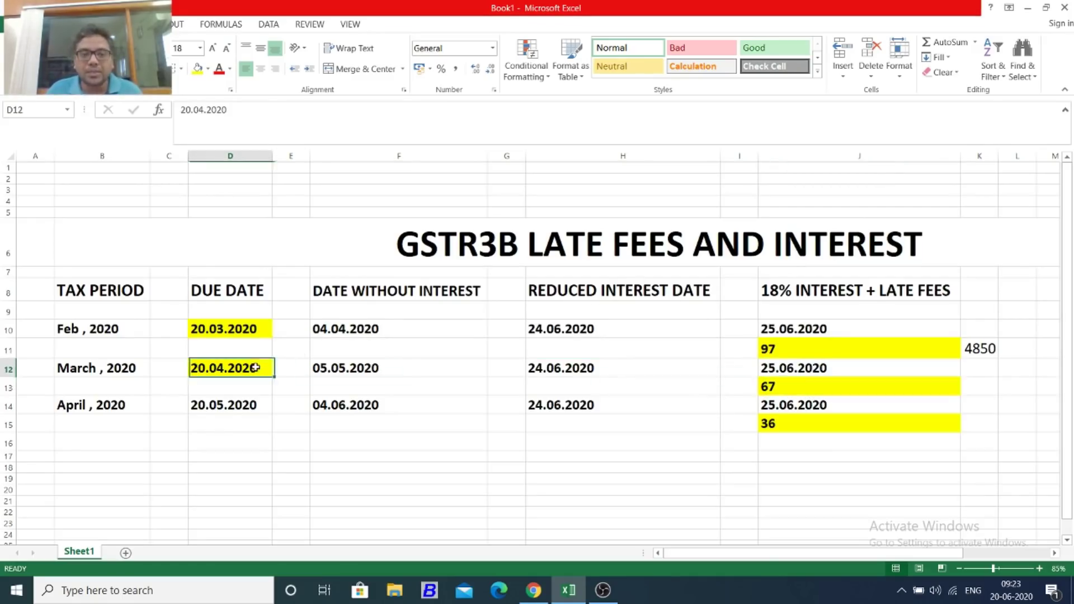
left_click(786, 367)
left_click(802, 389)
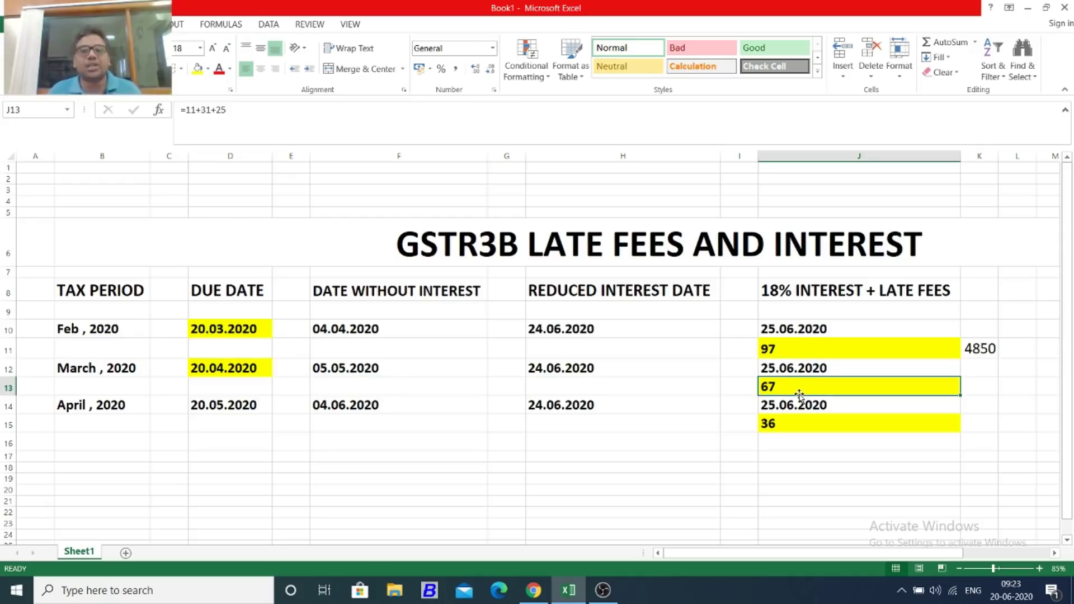
Fill the April, 2020 due date cell with yellow
left_click(226, 405)
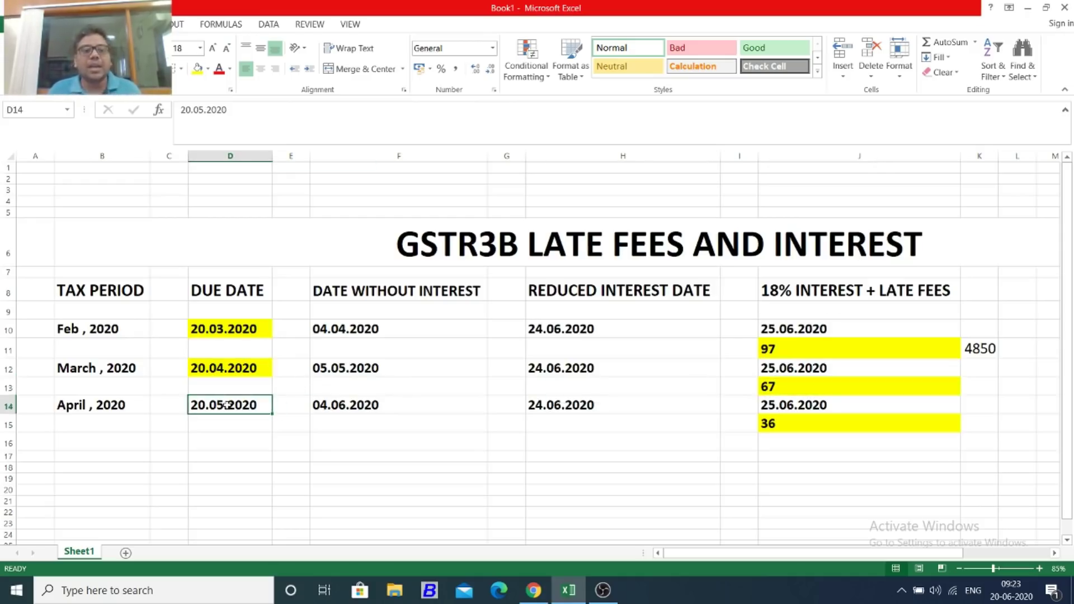
left_click(198, 70)
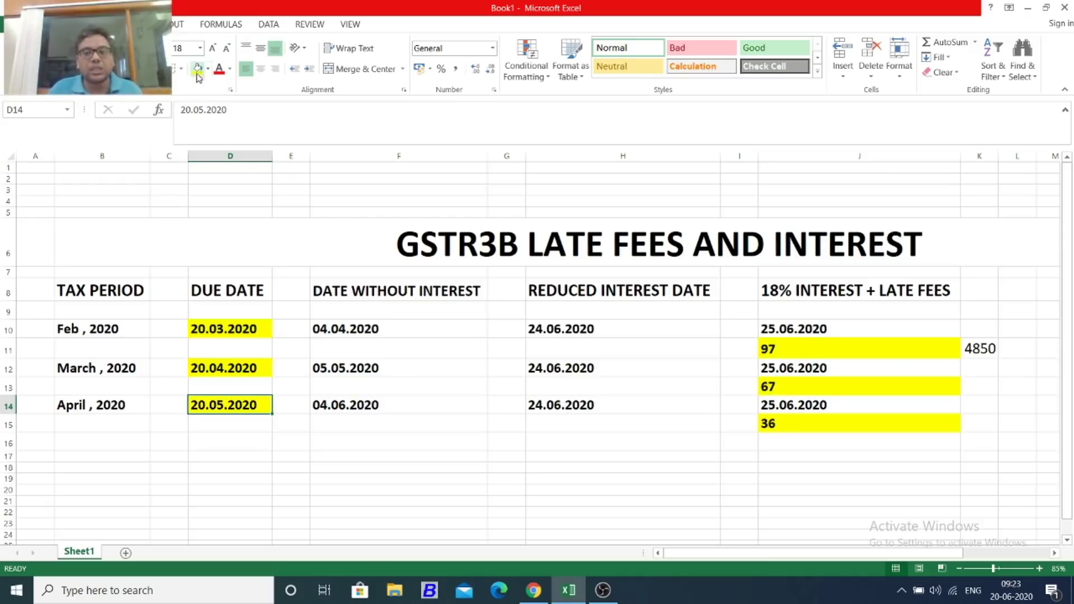
Review the April, 2020 row from its date without interest to its 18% interest date and day count, comparing with the due date
left_click(368, 399)
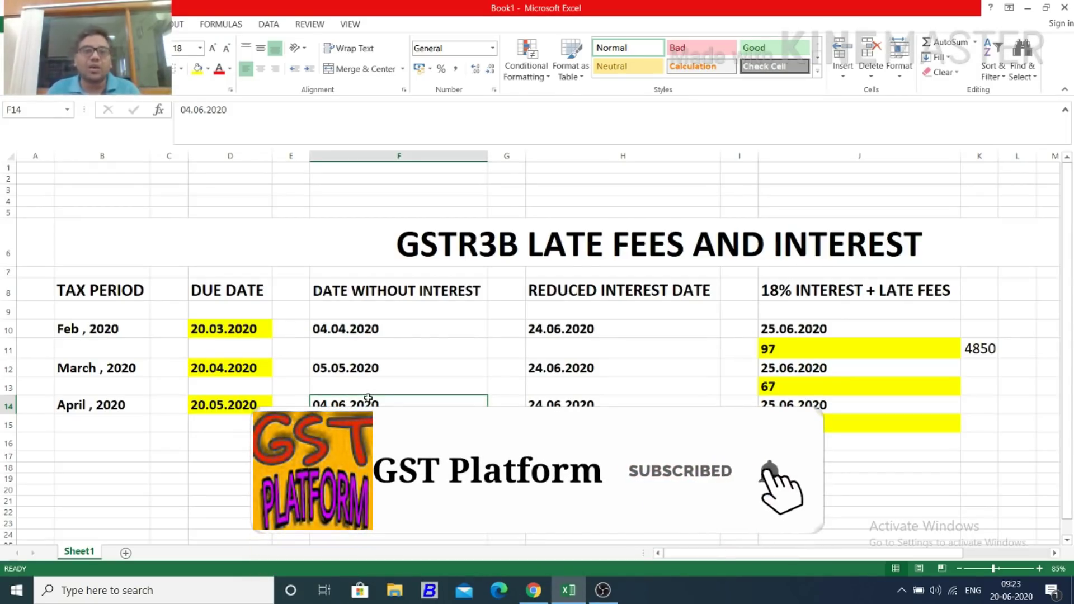
left_click(648, 402)
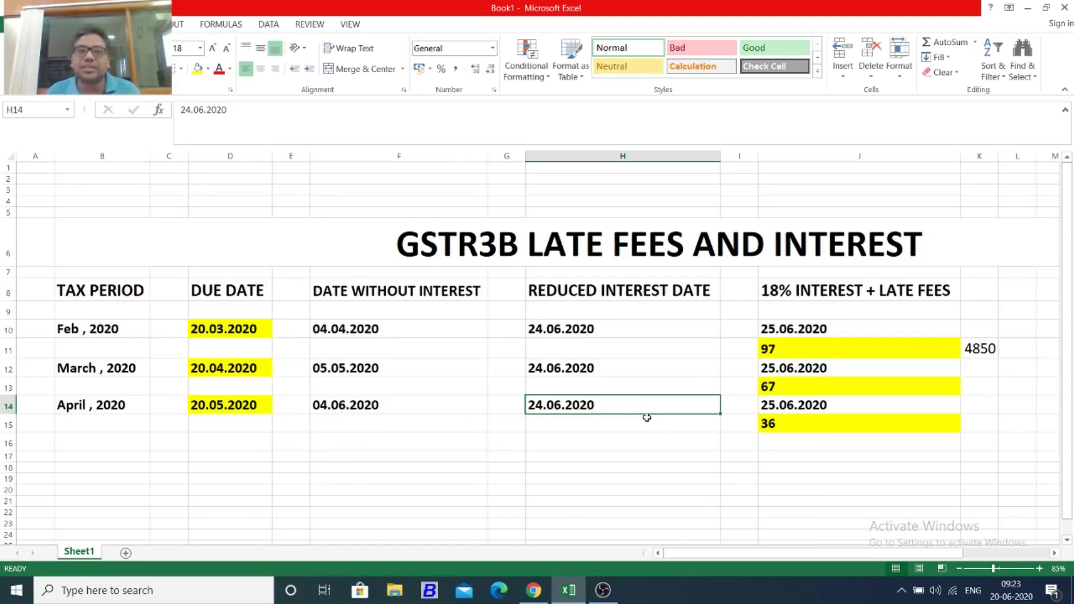
left_click(814, 407)
left_click(812, 429)
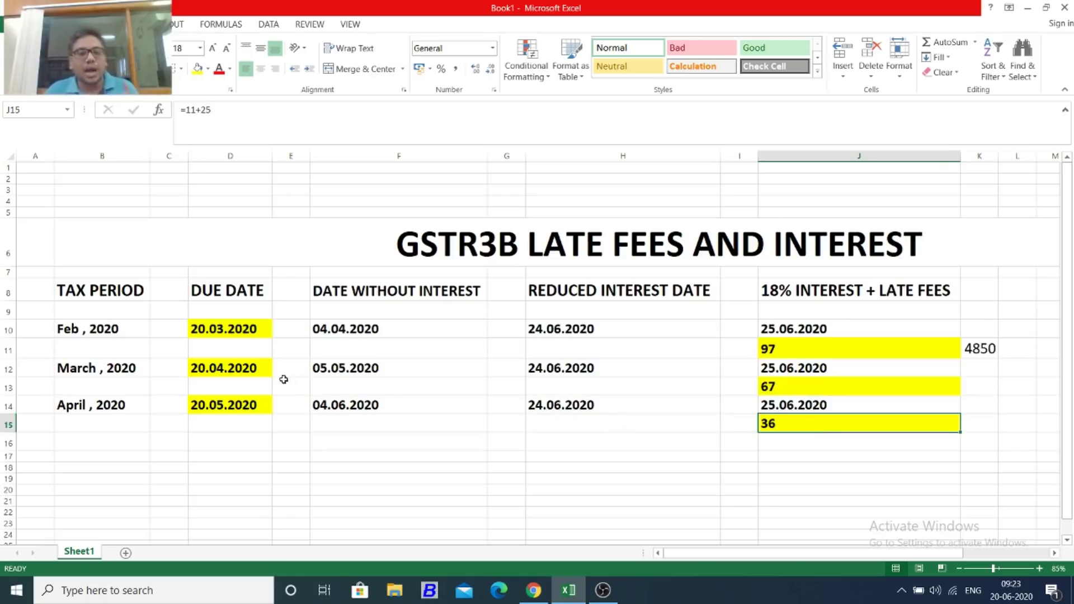
left_click(258, 399)
left_click(809, 397)
left_click(836, 422)
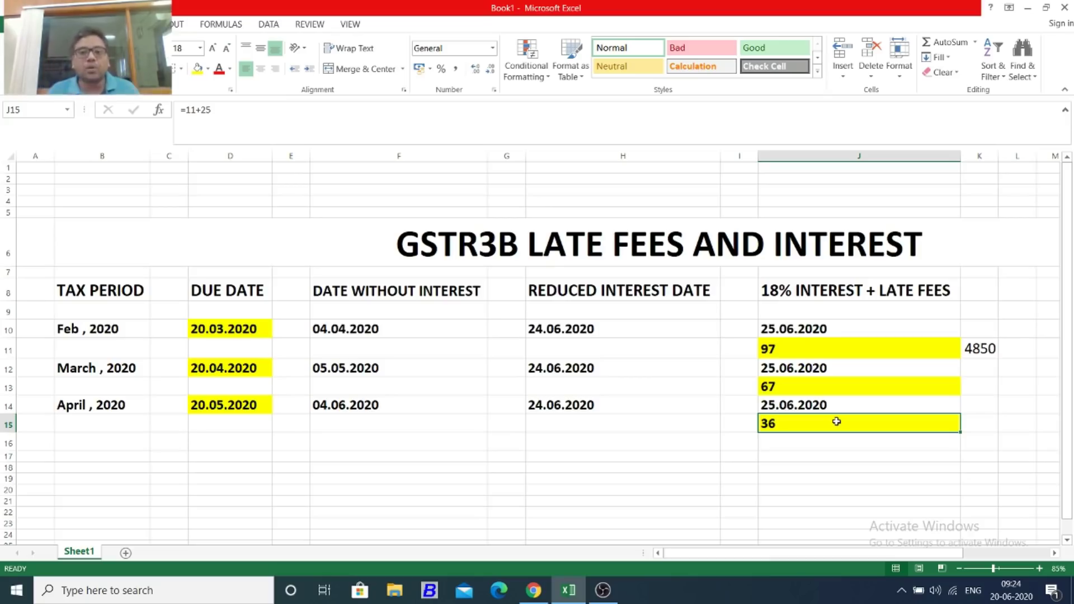
Compare the highlighted late-day counts for Feb, March and April, 2020 in the "18% INTEREST + LATE FEES" column
left_click(840, 352)
left_click(820, 385)
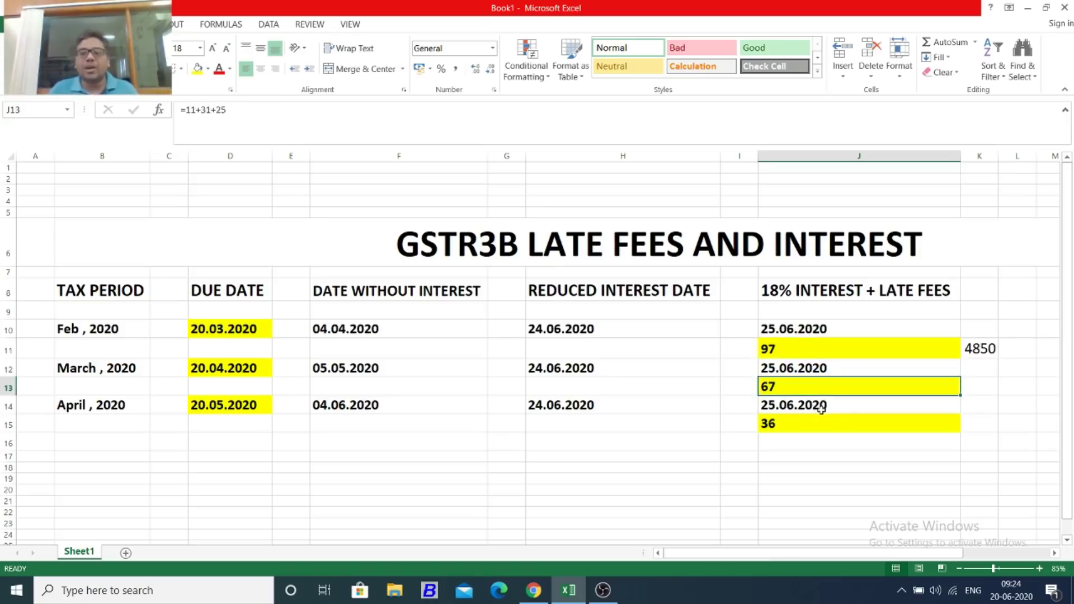
left_click(821, 423)
left_click(842, 368)
left_click(842, 349)
left_click(844, 386)
left_click(841, 420)
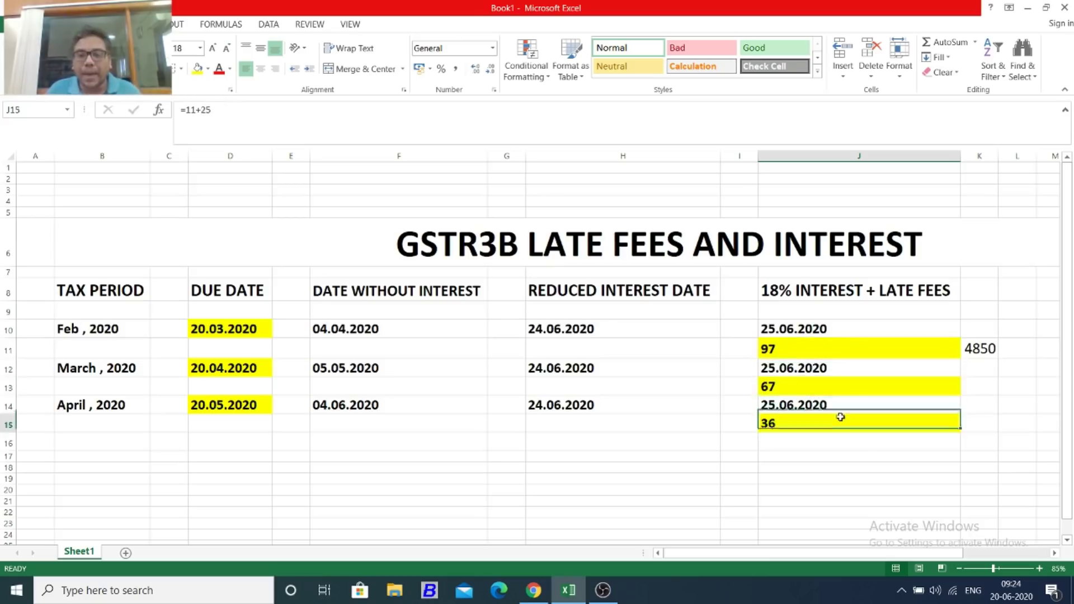
Calculate the March, 2020 late fee as 67*50 in the cell beside its highlighted day count
left_click(990, 386)
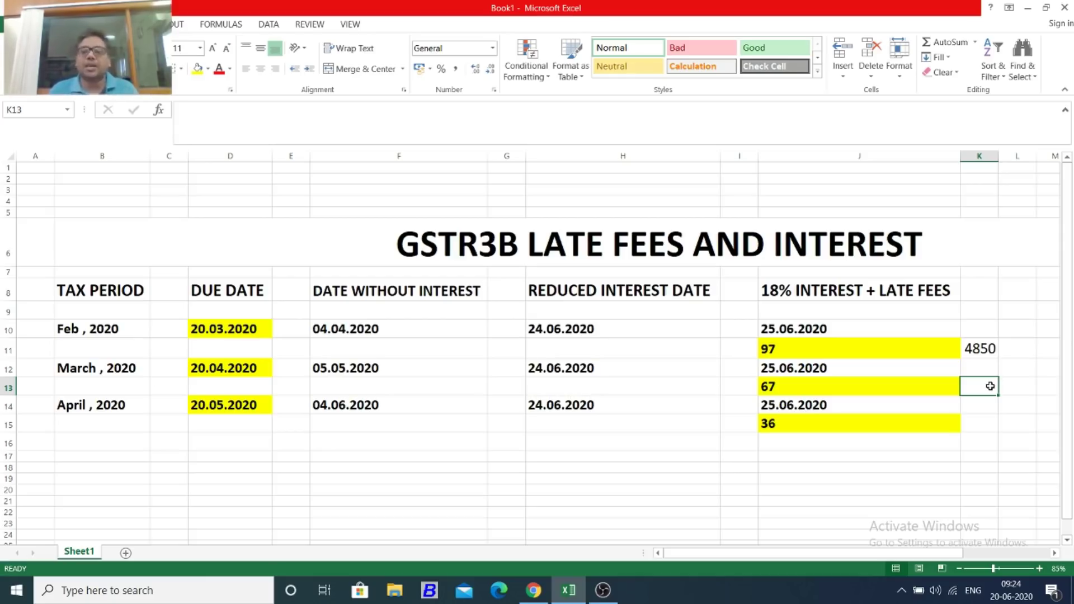
type("+")
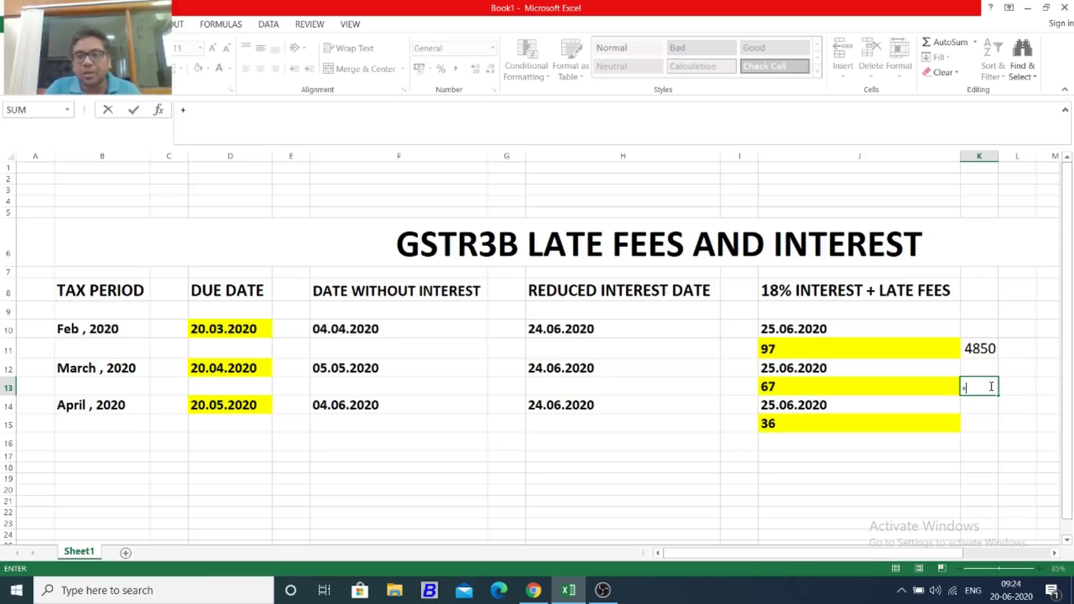
type("67*50")
key("Return")
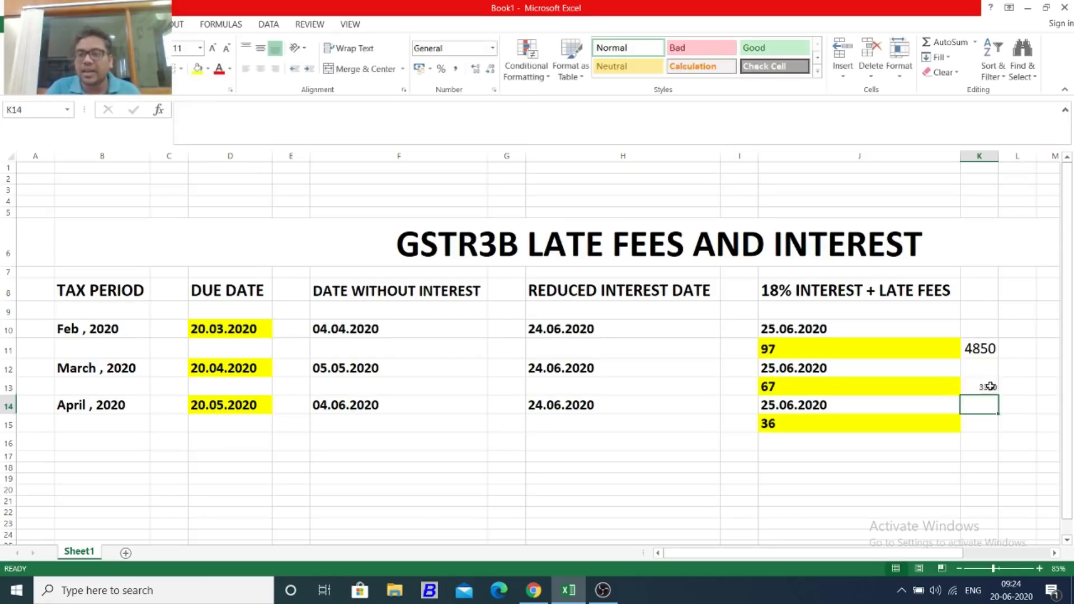
Enlarge the March, 2020 late fee amount to font size 18
left_click(988, 386)
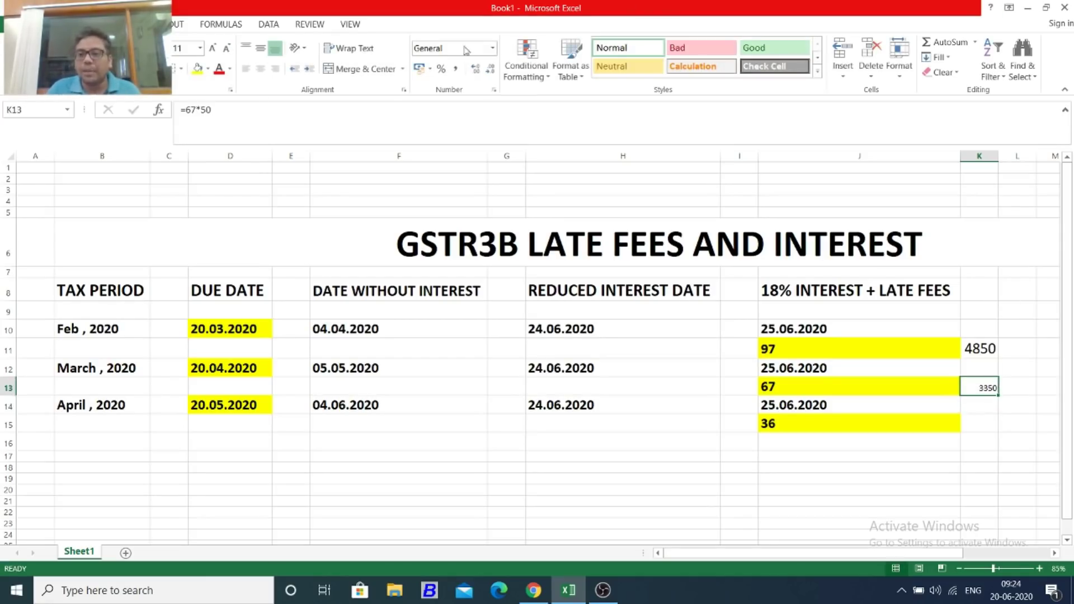
left_click(212, 48)
left_click(213, 48)
left_click(213, 48)
left_click(213, 48)
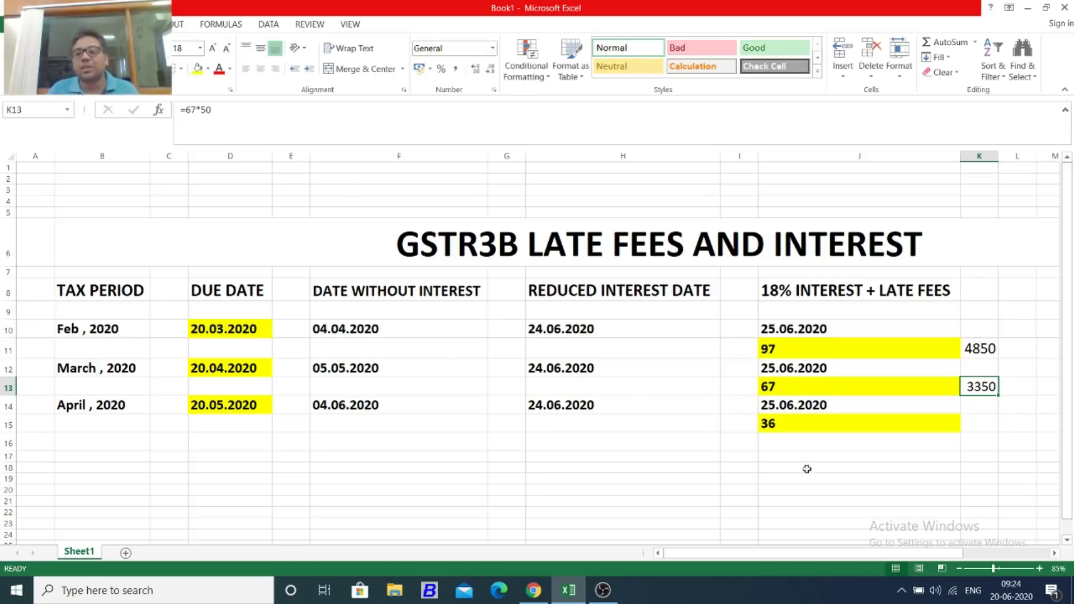
Calculate the April, 2020 late fee as 50*36 in the cell beside its highlighted day count
left_click(974, 423)
type("+50*")
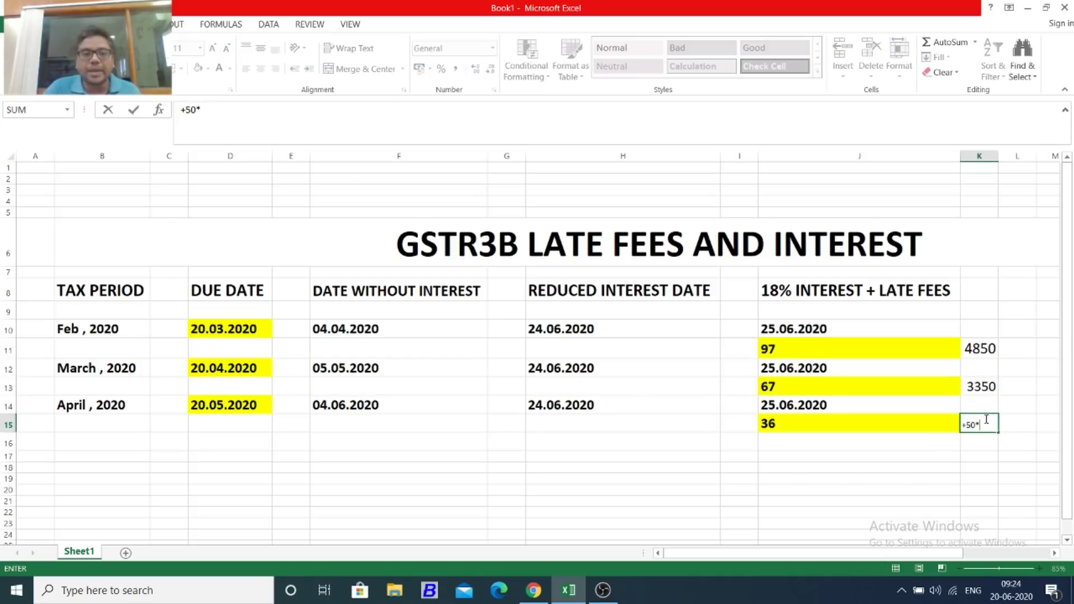
type("58")
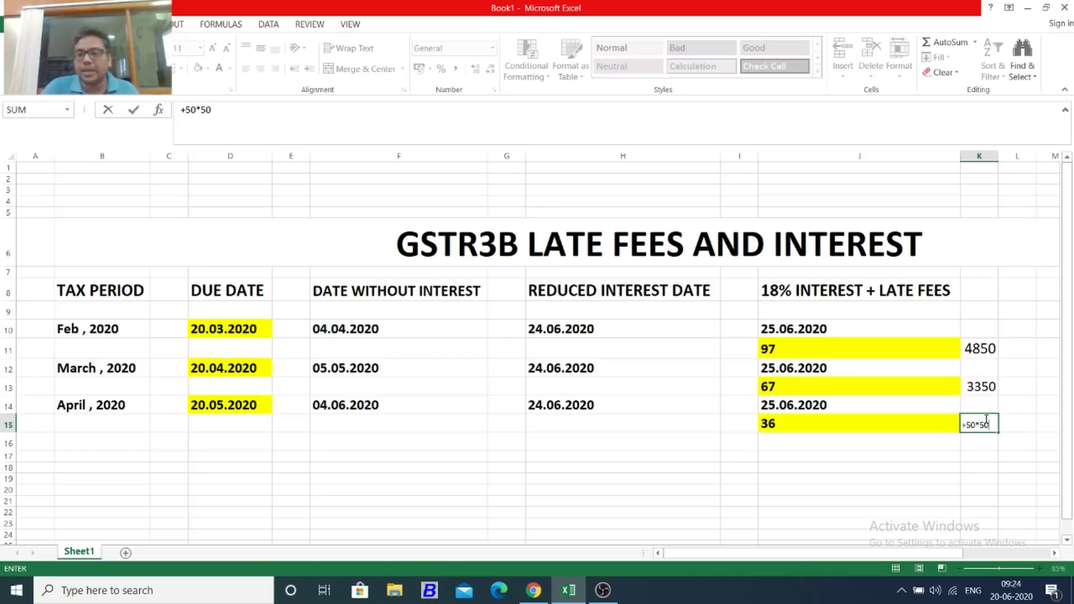
key("BackSpace")
key("BackSpace")
type("36")
key("Return")
left_click(985, 421)
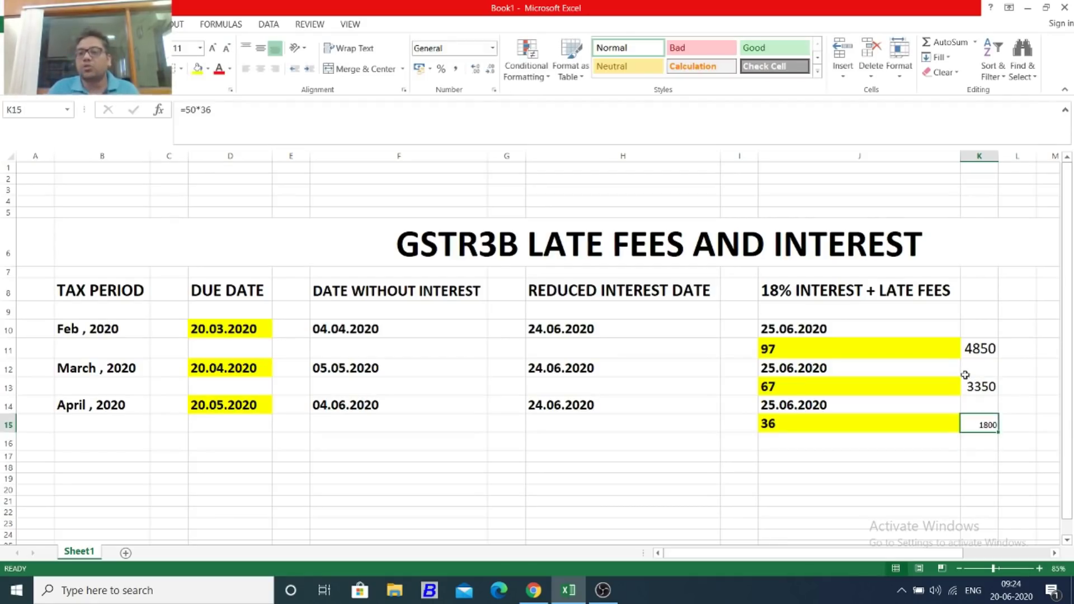
Check the combined total of the Feb, March and April, 2020 late fee amounts
left_click_drag(976, 329, 992, 428)
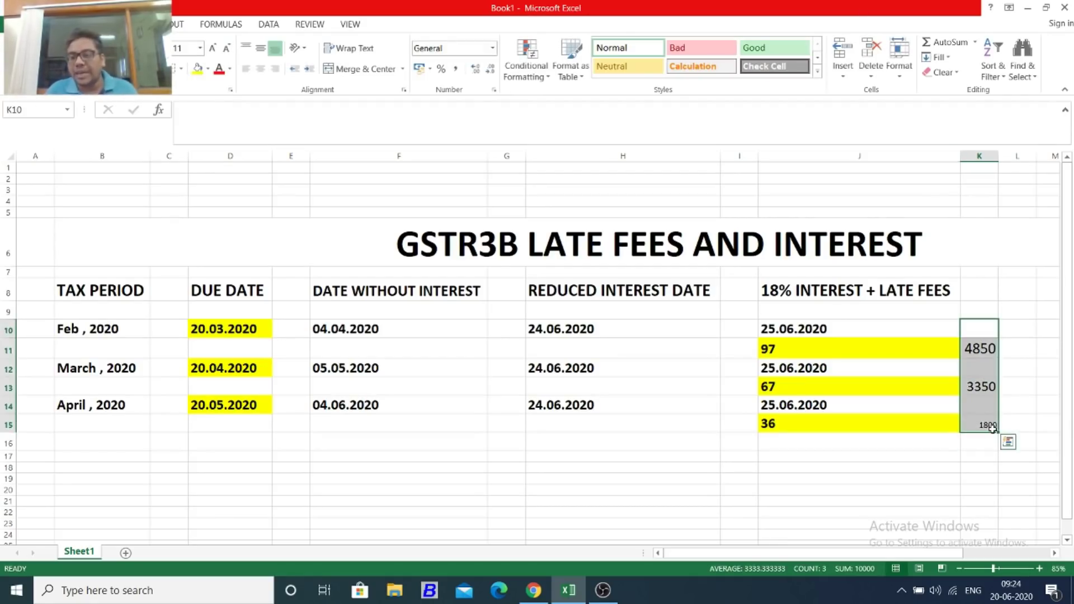
left_click(979, 442)
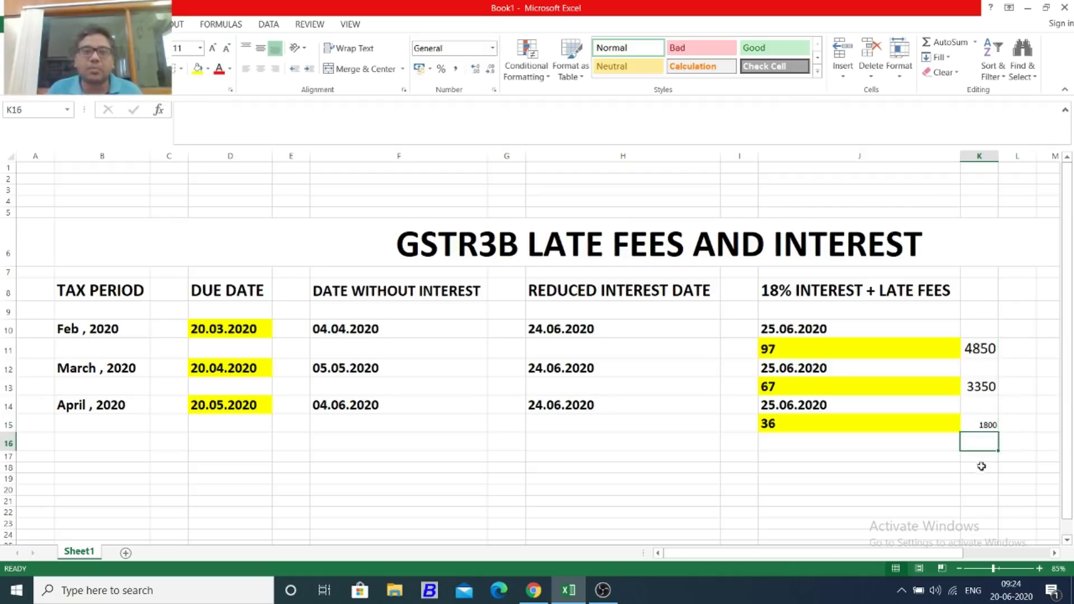
left_click_drag(1017, 405, 1018, 423)
Enlarge the April, 2020 late fee amount to font size 18
left_click(990, 423)
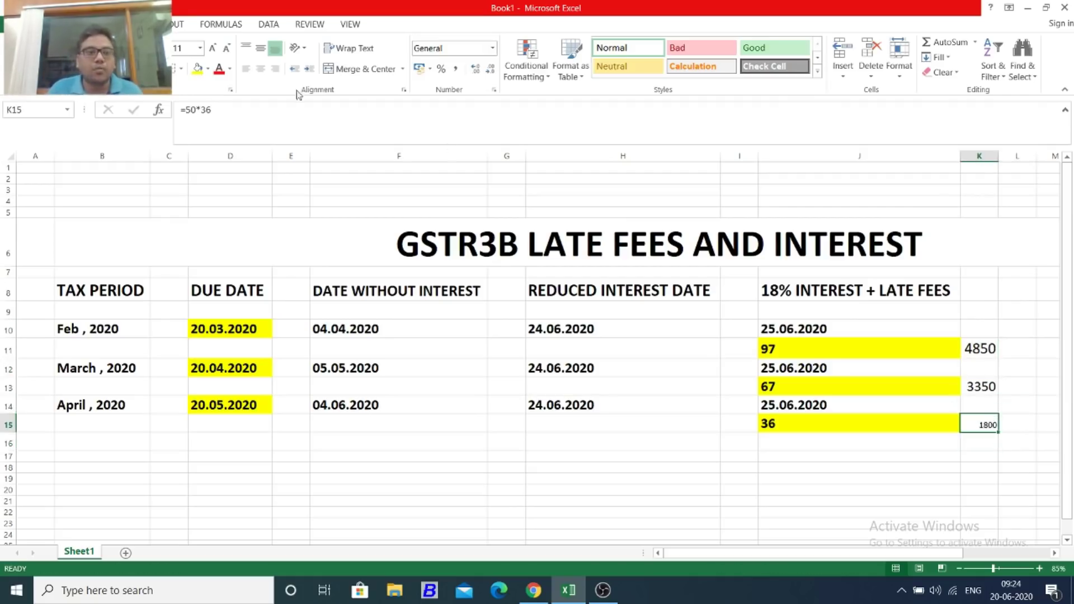
left_click(213, 49)
left_click(213, 48)
left_click(213, 49)
left_click(213, 49)
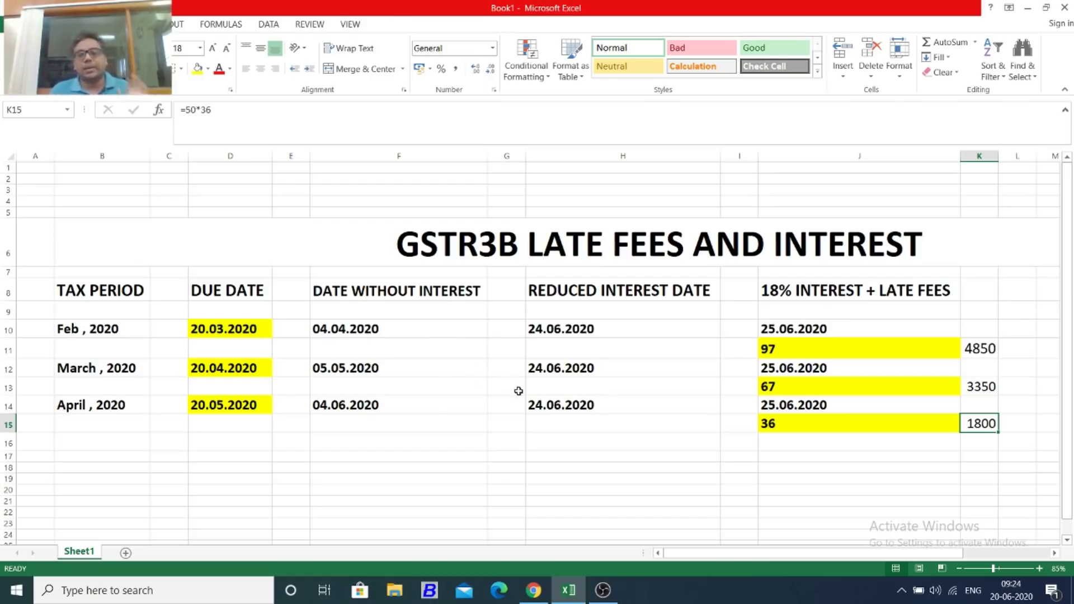
Review the whole GSTR3B late fees and interest table, from its title down to the April, 2020 day count
mouse_move(533, 588)
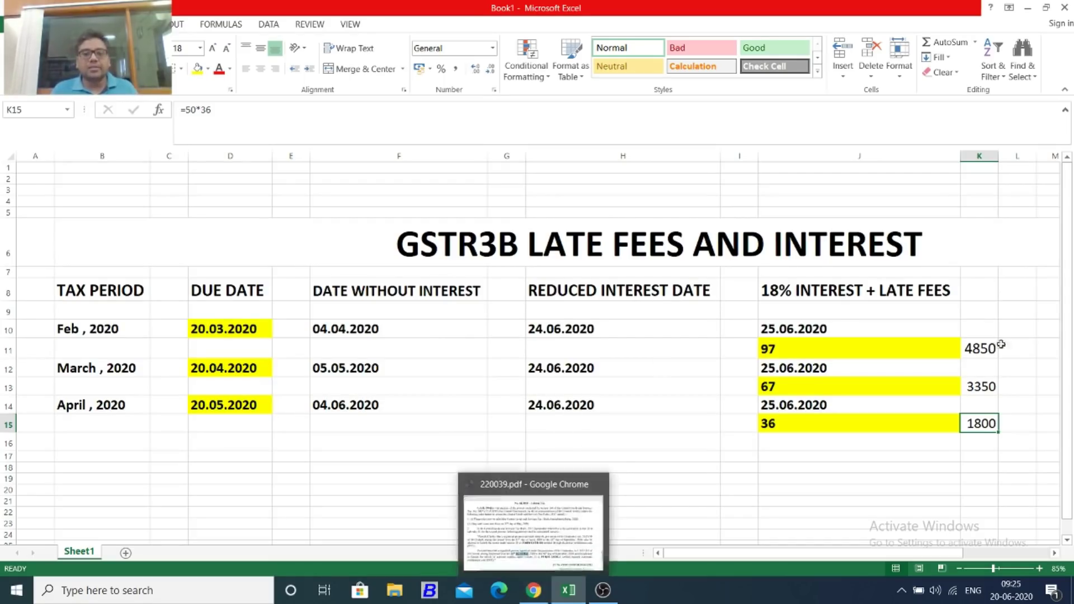
left_click(554, 288)
left_click_drag(497, 234, 525, 427)
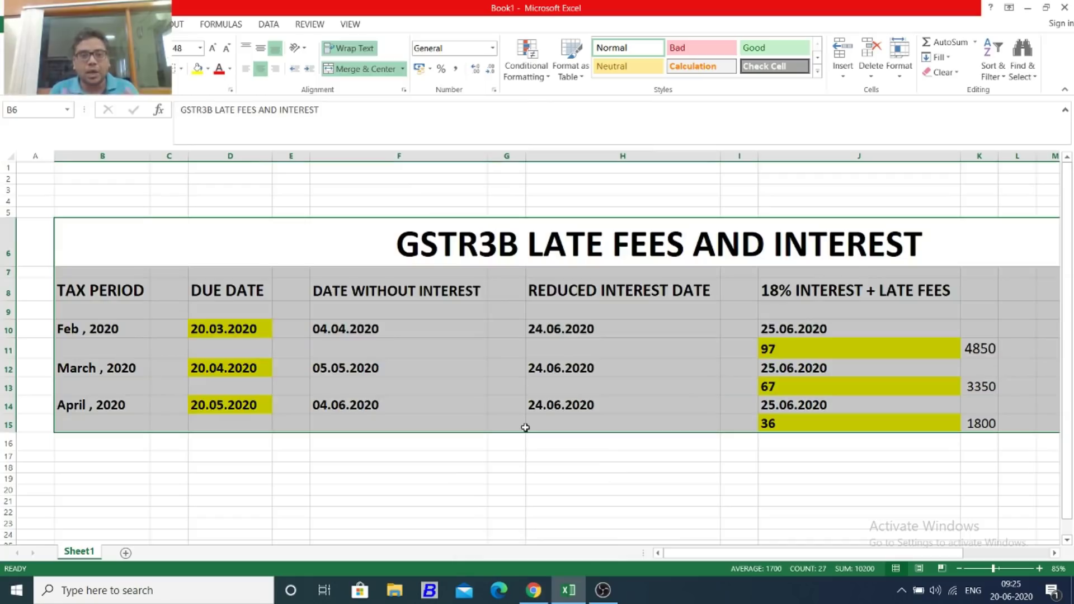